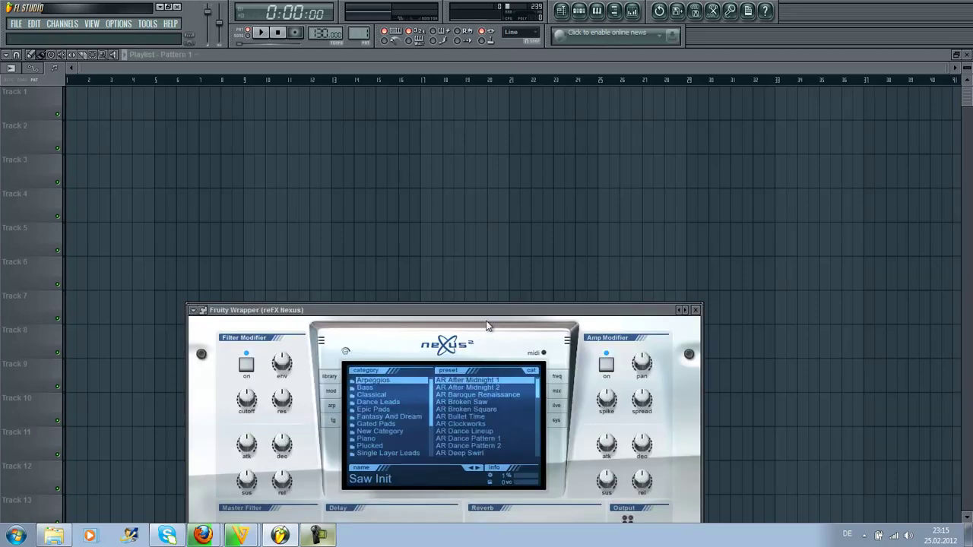
Load the PN Ibiza preset from the Piano category in the Nexus synth.
left_click_drag(511, 314, 411, 147)
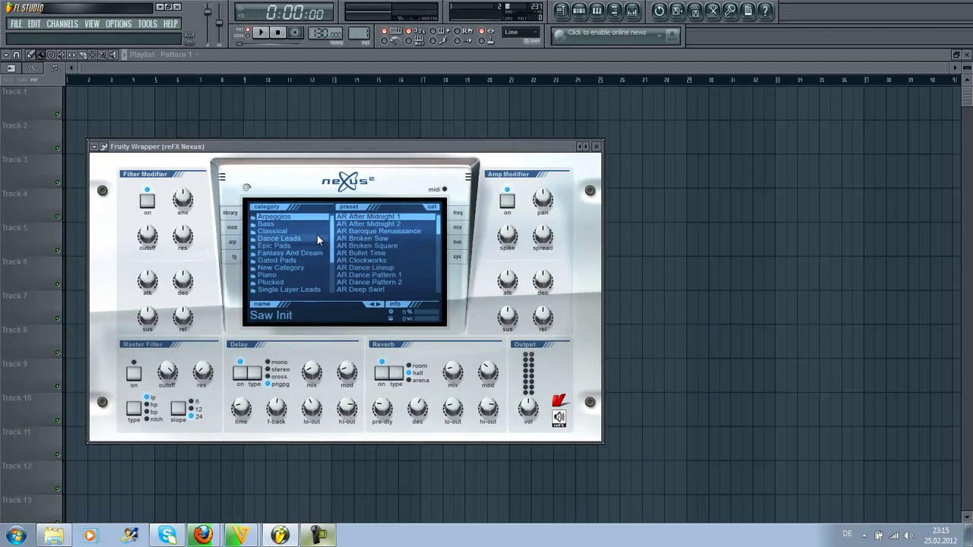
left_click_drag(331, 239, 332, 248)
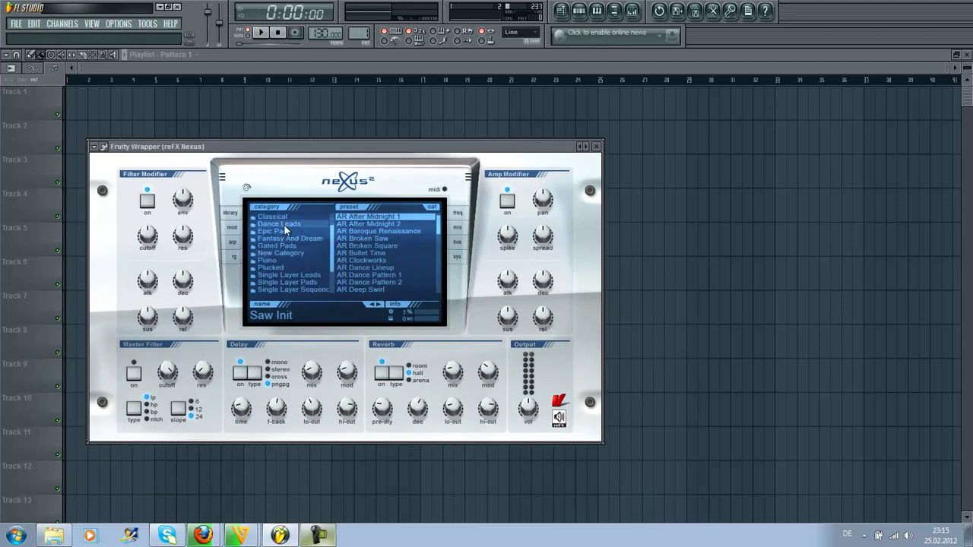
left_click(271, 259)
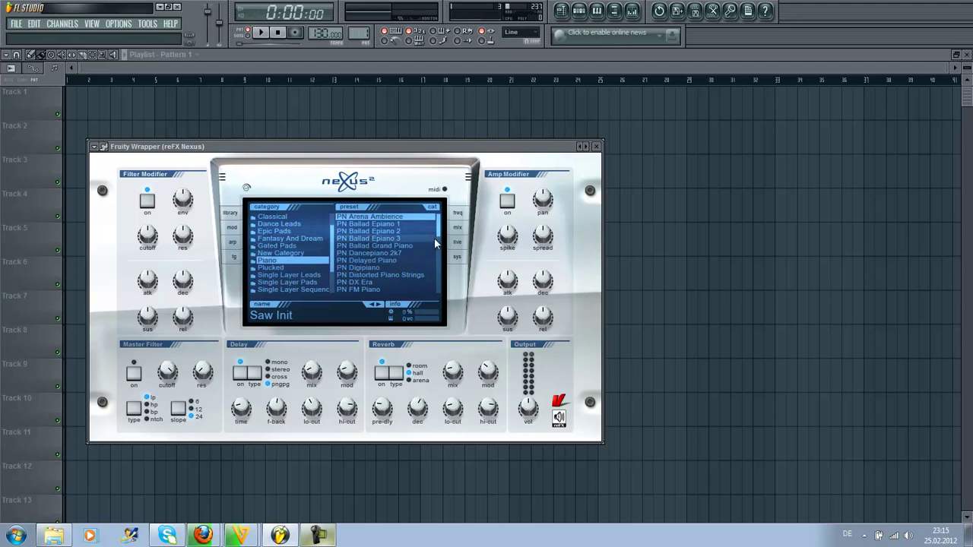
left_click_drag(439, 230, 438, 255)
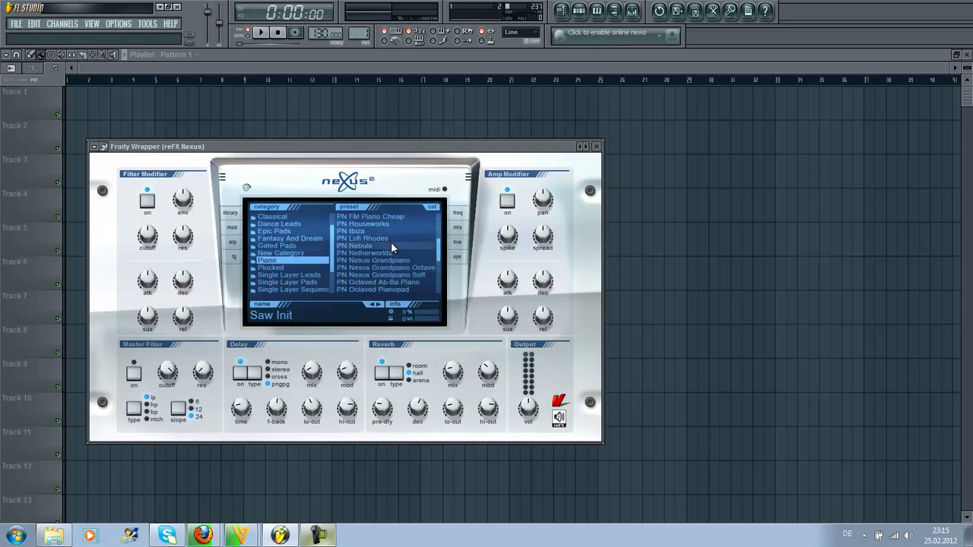
left_click(368, 232)
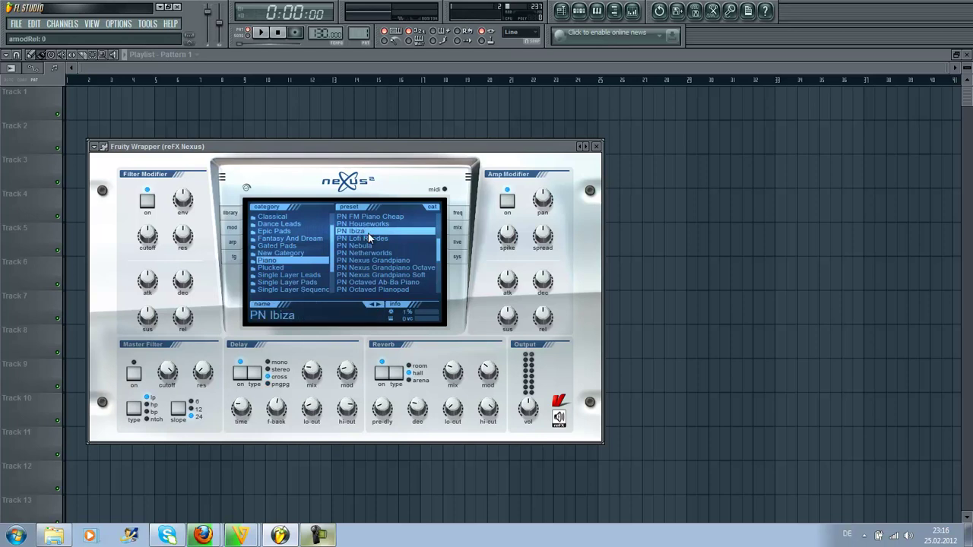
Move the Nexus window out of the way and open the piano roll for the reFX Nexus channel.
left_click_drag(395, 146, 188, 412)
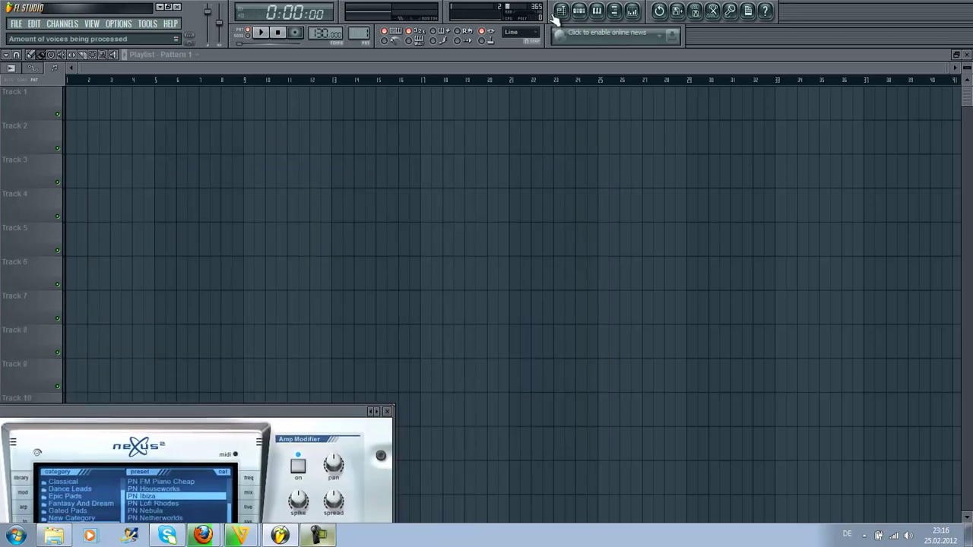
left_click(578, 11)
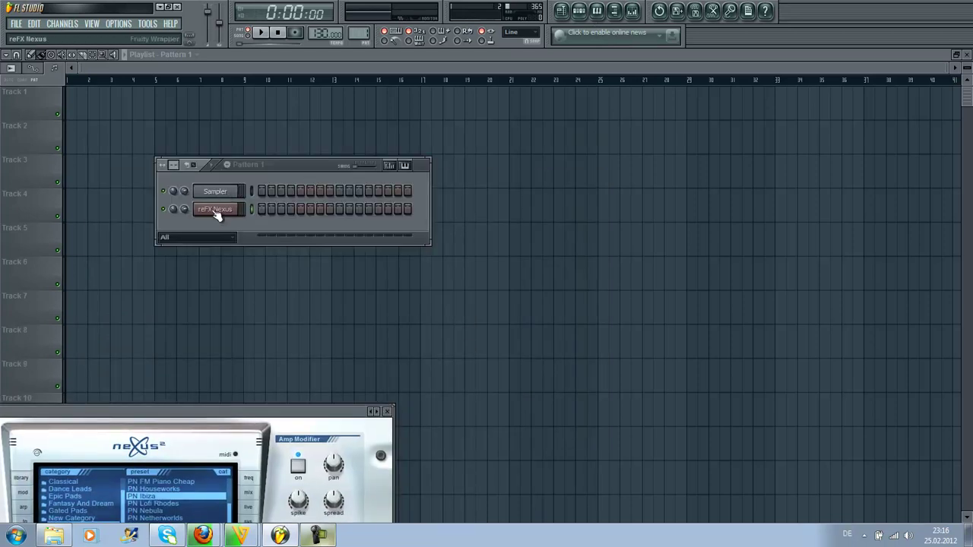
right_click(217, 212)
left_click(292, 208)
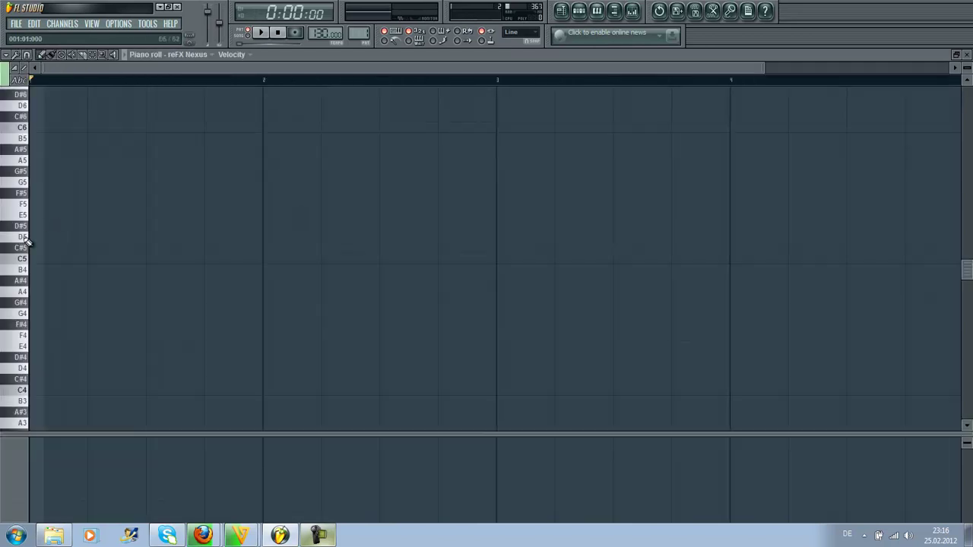
Audition pitches, then begin bar 1 with two-step notes F#6 and E6 and play them back.
left_click(23, 140)
left_click(22, 139)
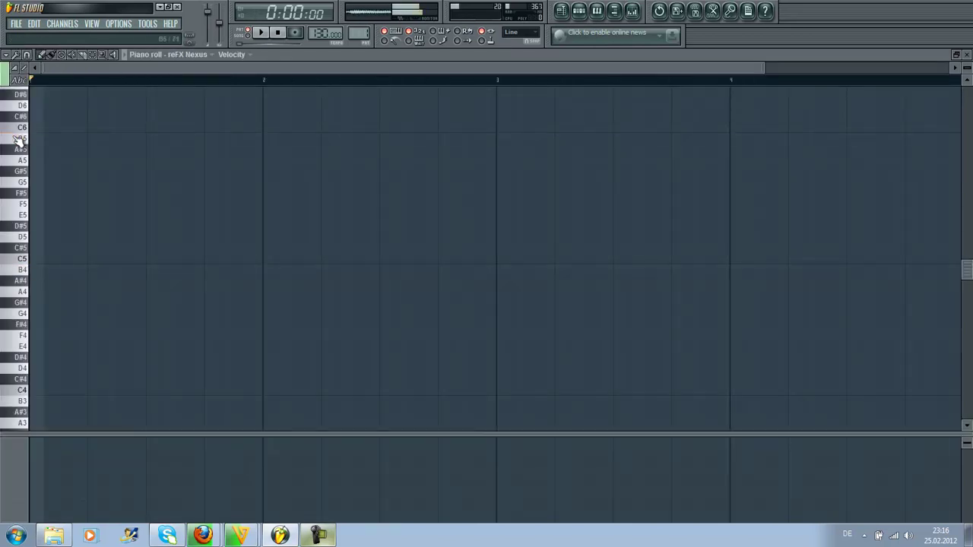
left_click(22, 196)
scroll(11, 161, "up", 3)
left_click(21, 143)
left_click(37, 165)
left_click_drag(37, 165, 72, 167)
left_click(66, 154)
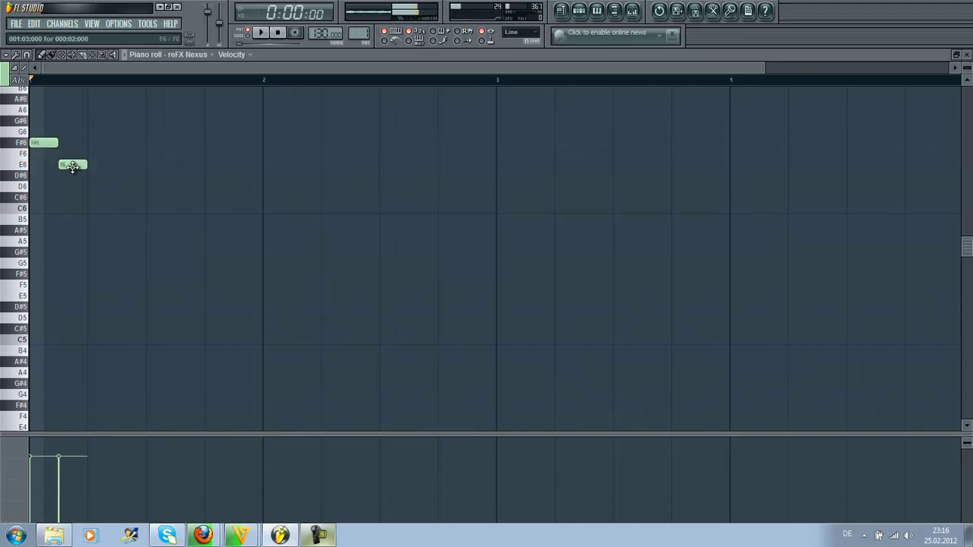
left_click(261, 34)
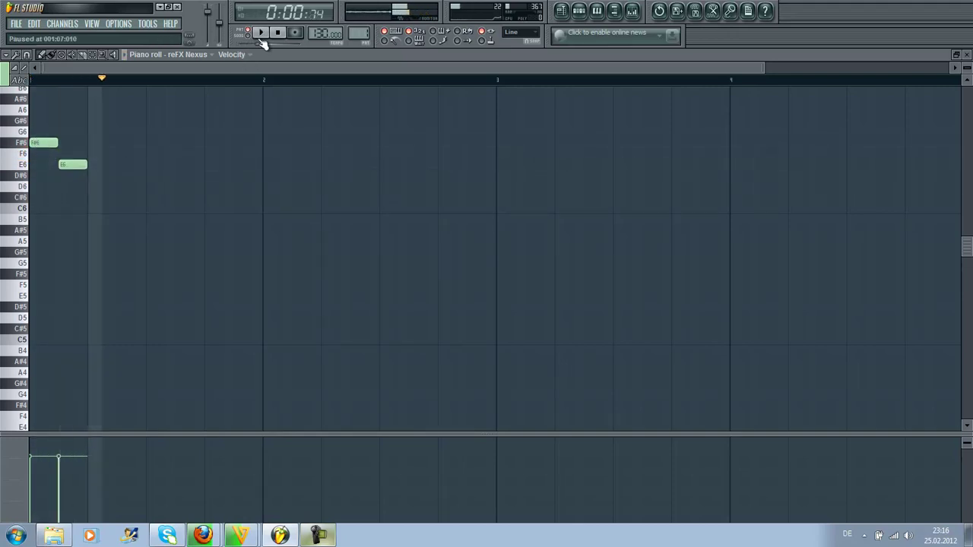
left_click(261, 33)
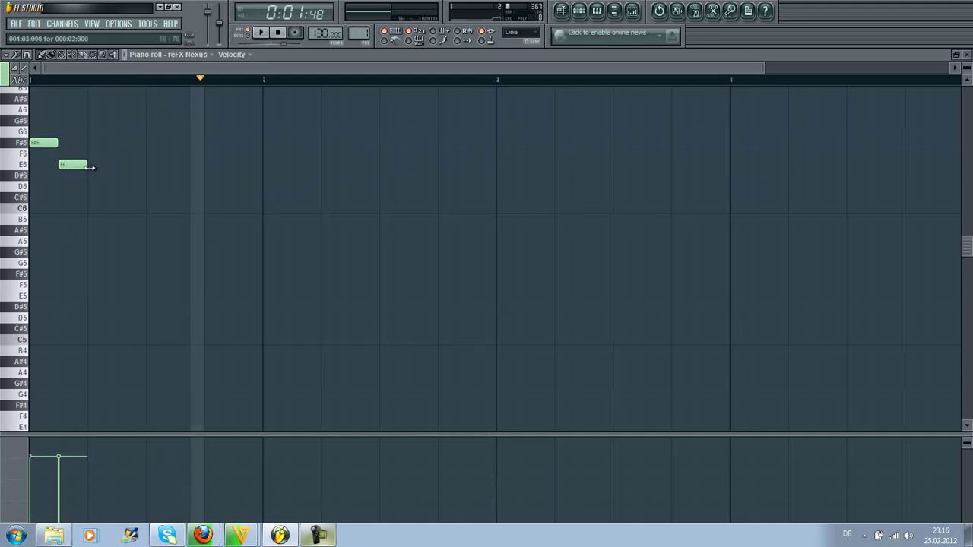
Complete bar 1 with another E6, a two-step gap and four consecutive E6 notes, then preview the bar.
left_click(91, 166)
left_click(148, 167)
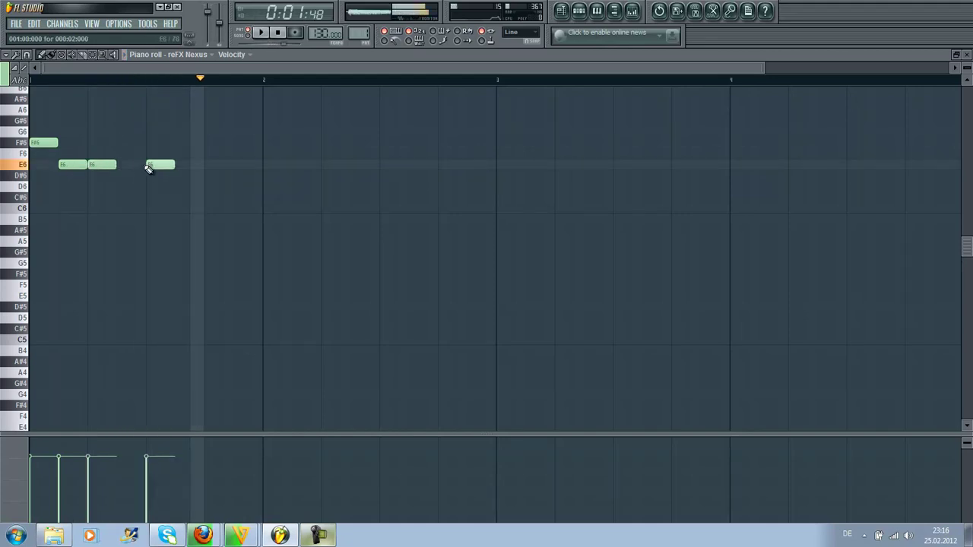
left_click(180, 167)
left_click(228, 165)
left_click(239, 167)
left_click(247, 42)
left_click(261, 35)
left_click(261, 34)
Fill the first half of bar 2 with two D#6 notes followed by two E6 notes.
left_click(264, 176)
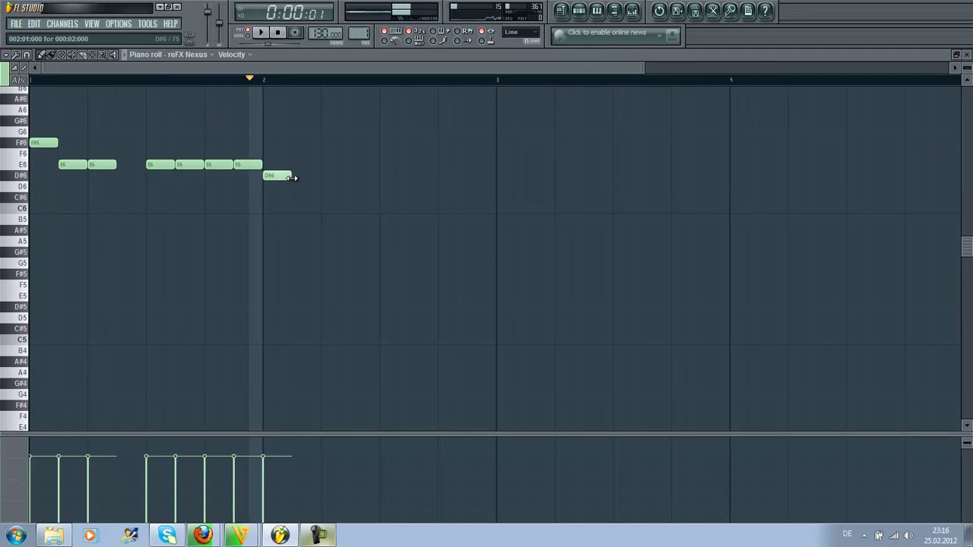
left_click(297, 178)
left_click(334, 165)
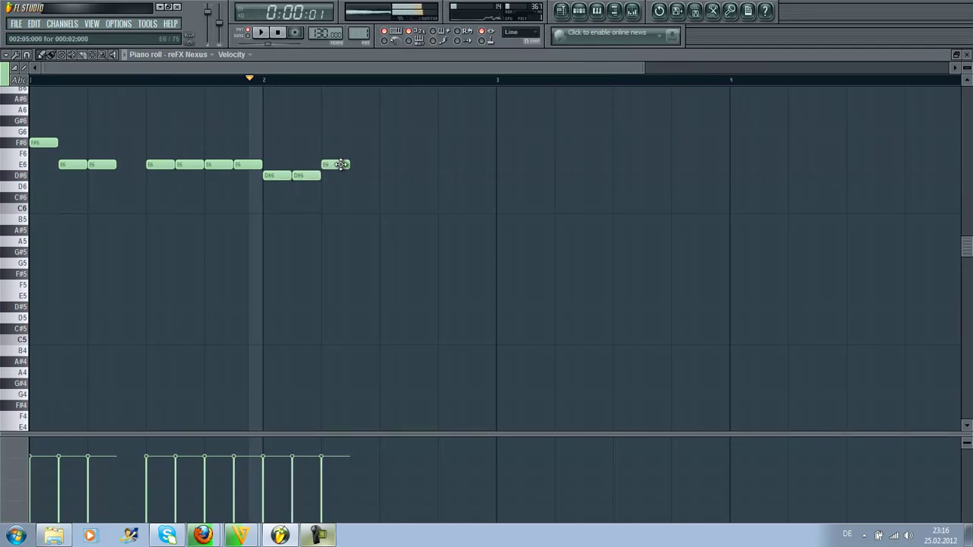
left_click(364, 165)
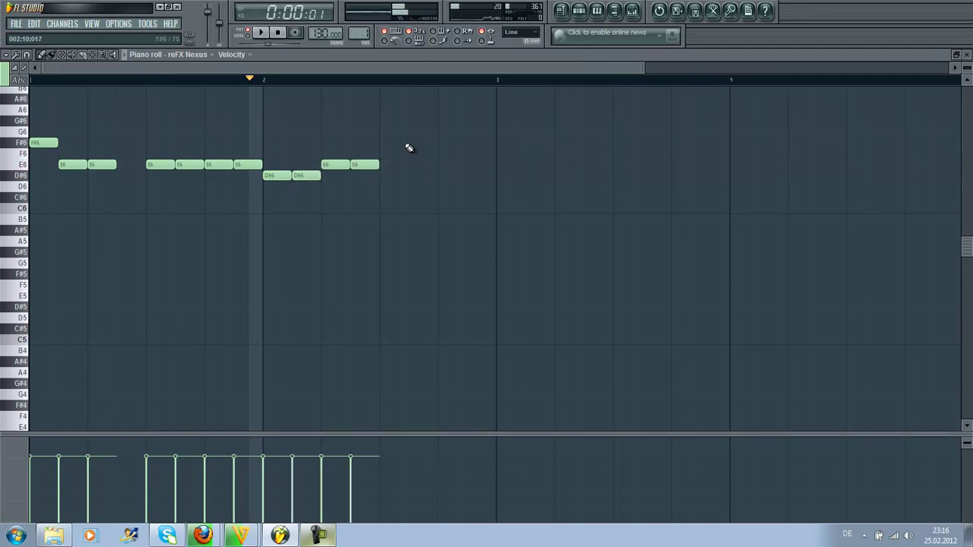
After a two-step gap, finish bar 2 with the descending notes C#7, B6 and G#6.
scroll(408, 147, "up", 3)
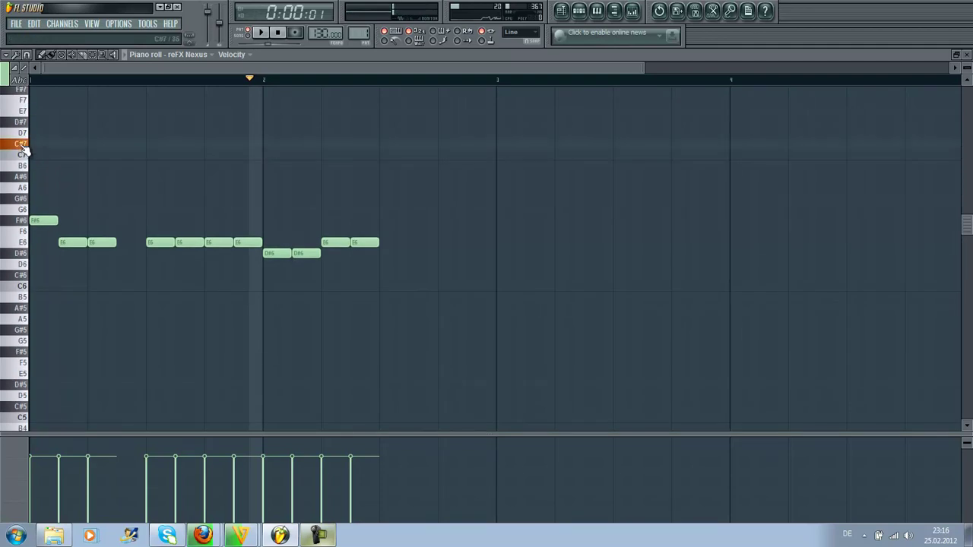
left_click_drag(415, 157, 420, 145)
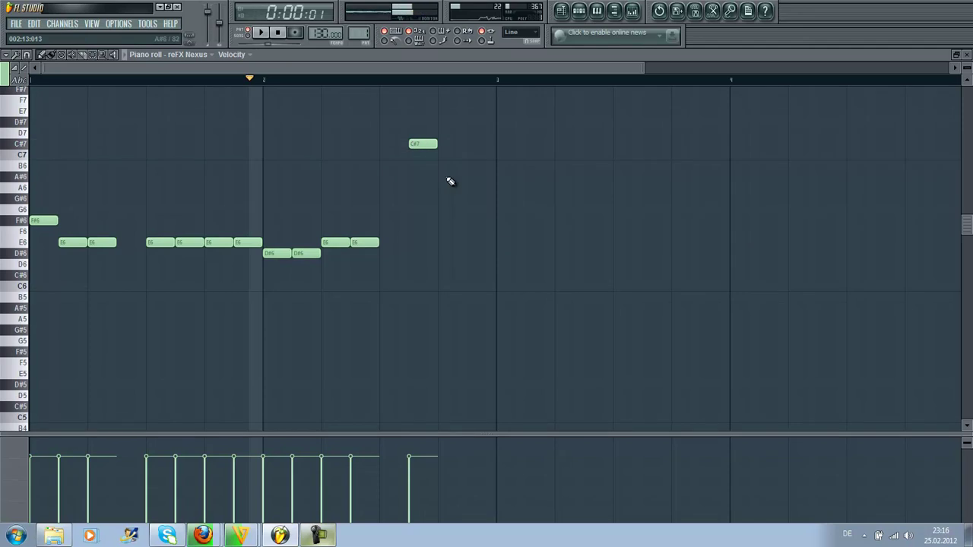
left_click(441, 167)
left_click_drag(468, 188, 474, 201)
Write bar 3 of the melody as F#6, two E6 notes, a two-step gap and four E6 notes.
left_click_drag(503, 232, 506, 220)
left_click(532, 242)
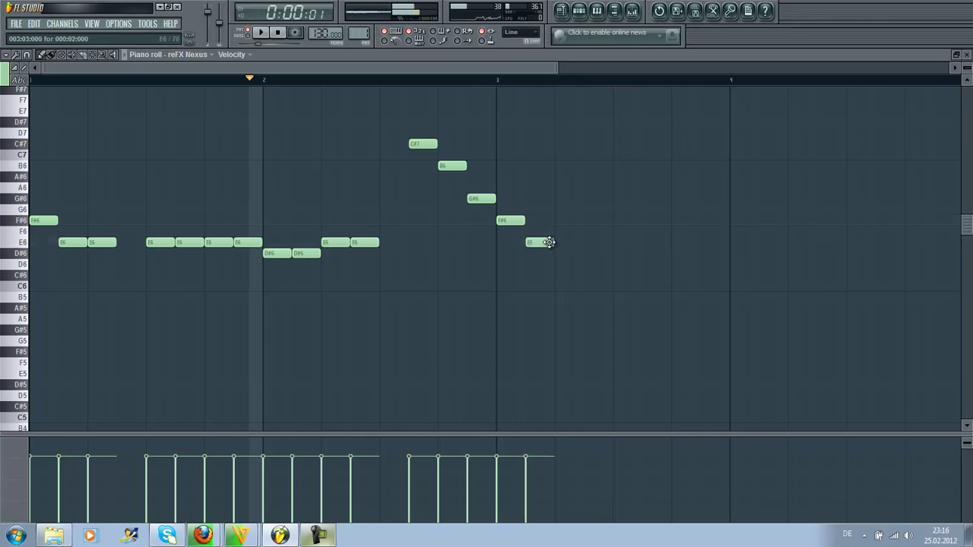
left_click(564, 243)
left_click(618, 243)
left_click(648, 243)
left_click(676, 241)
left_click(706, 243)
Fill the first half of bar 4 with two C#6 notes and two B5 notes.
left_click_drag(368, 68, 425, 74)
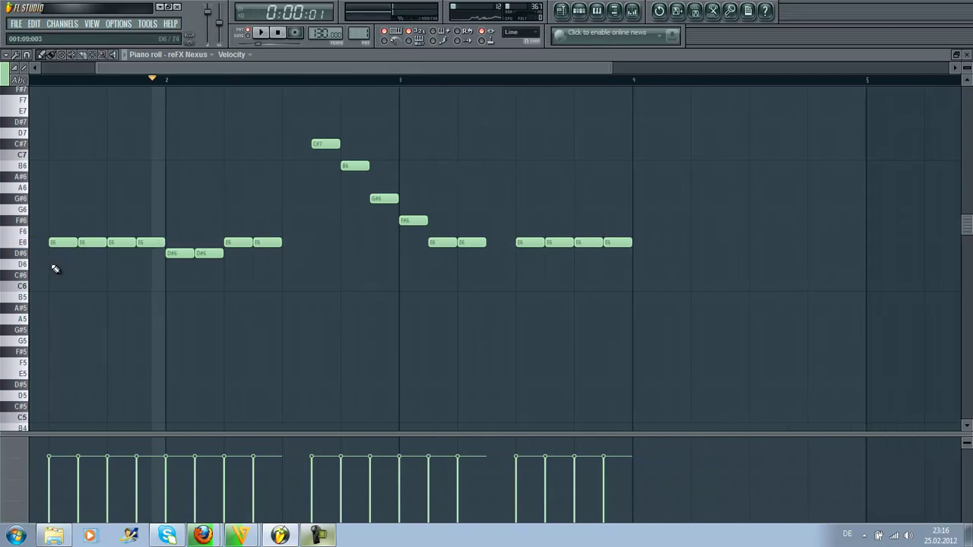
left_click(21, 281)
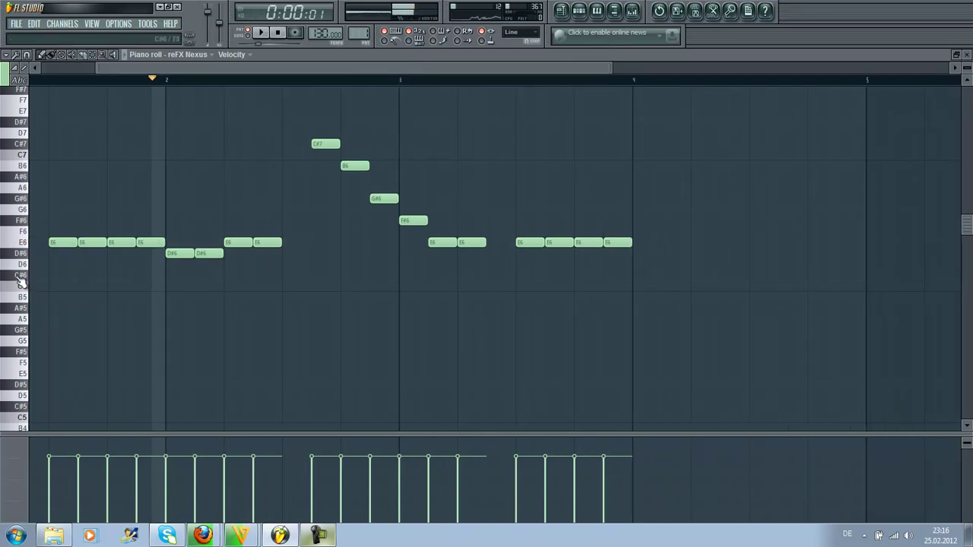
left_click(644, 276)
left_click(673, 277)
left_click(704, 296)
left_click(730, 299)
Finish bar 4 with the same C#7, B6 and G#6 descent that ends bar 2, after a two-step gap.
scroll(730, 301, "up", 10)
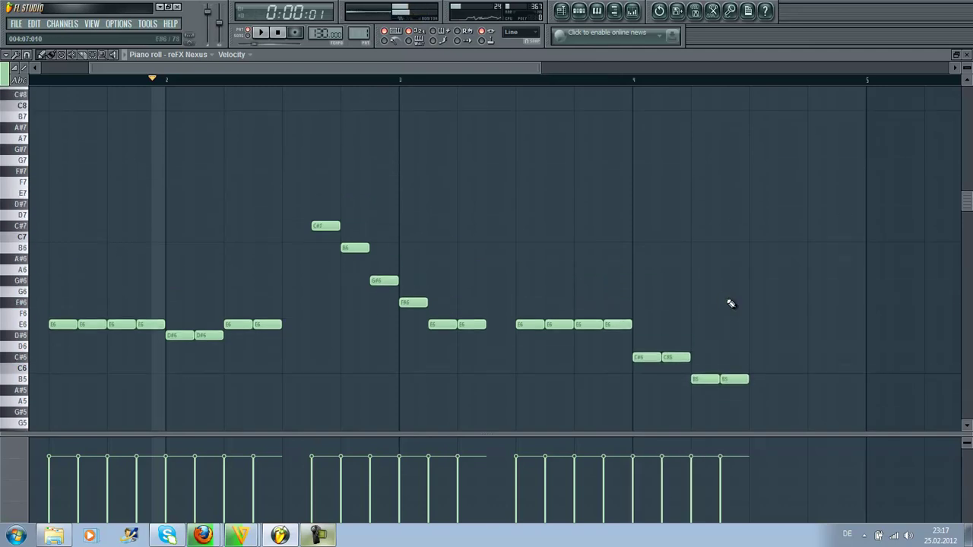
scroll(726, 300, "down", 10)
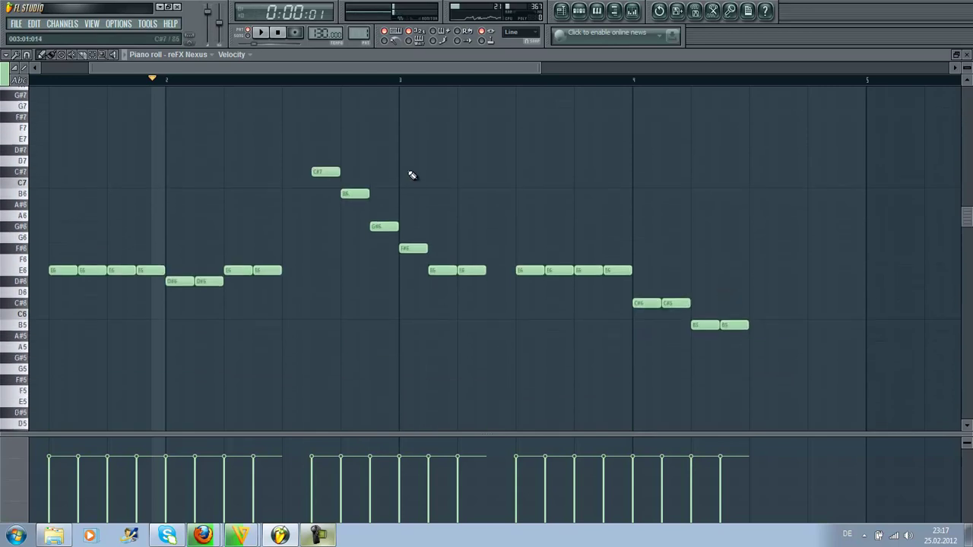
left_click(333, 174)
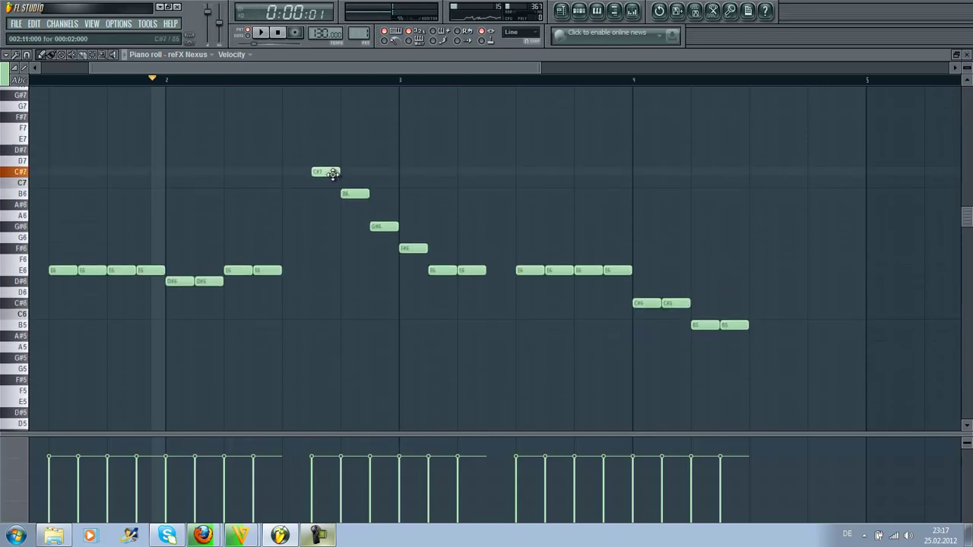
left_click(795, 173)
left_click(819, 195)
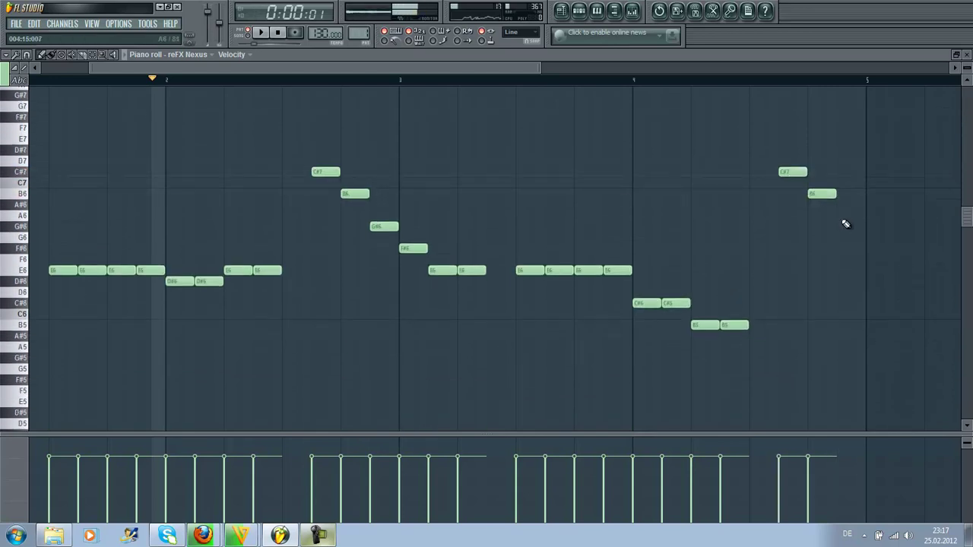
left_click(844, 227)
Play back the four-bar melody from the start to check it.
left_click(258, 34)
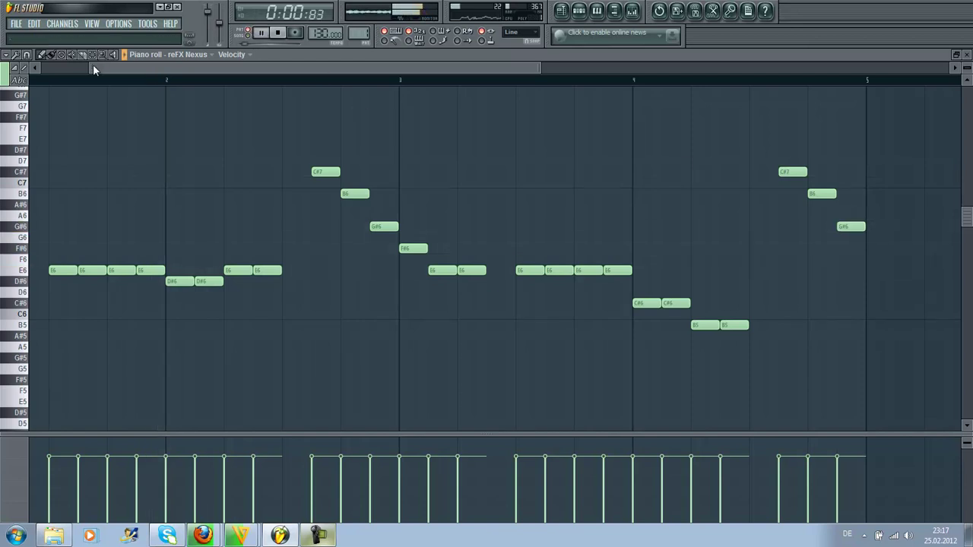
left_click_drag(90, 70, 40, 70)
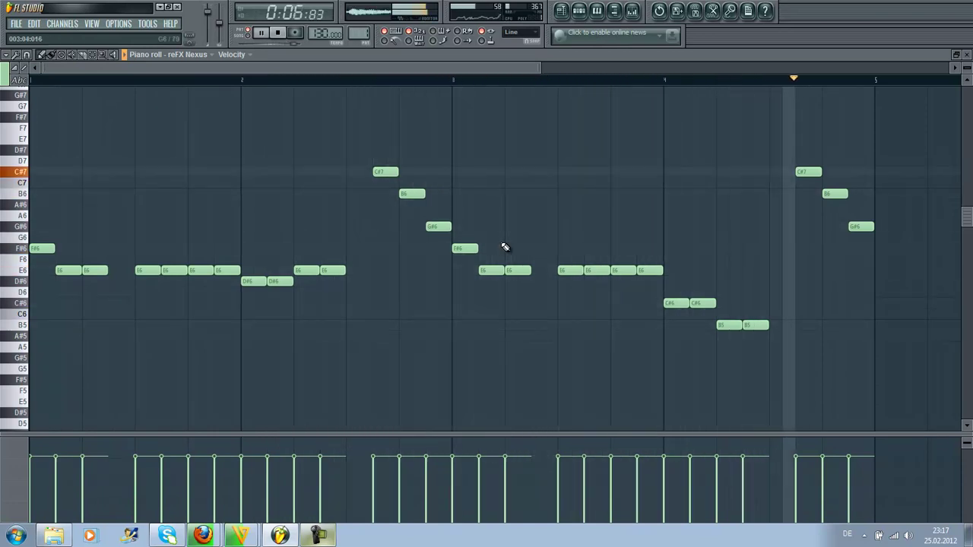
key("space")
Add a lower voice in bar 1: three G#5 notes, then four B5 notes beneath the four repeated E6 notes.
scroll(203, 198, "down", 4)
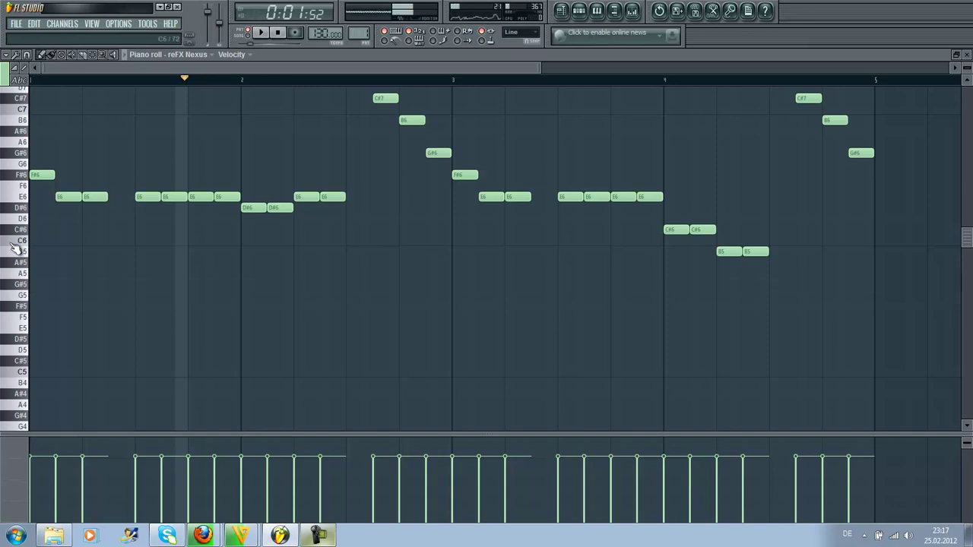
left_click_drag(21, 286, 23, 254)
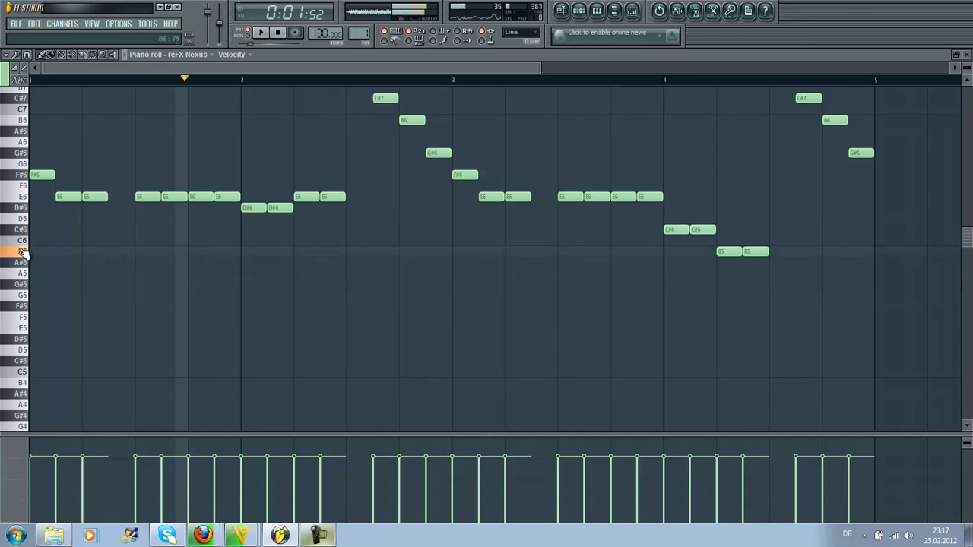
left_click(38, 284)
left_click(61, 284)
left_click(86, 285)
left_click(147, 251)
left_click(164, 252)
left_click(194, 252)
left_click(222, 251)
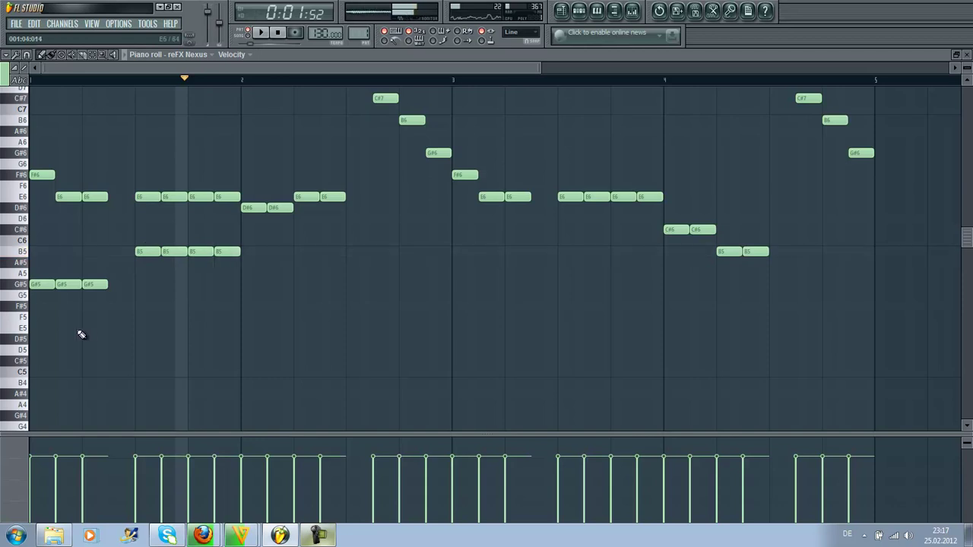
Add bar 2's lower voice: three F#5 notes and one E5, then three E5 notes beneath the descending run.
left_click(245, 307)
left_click(274, 308)
left_click(302, 308)
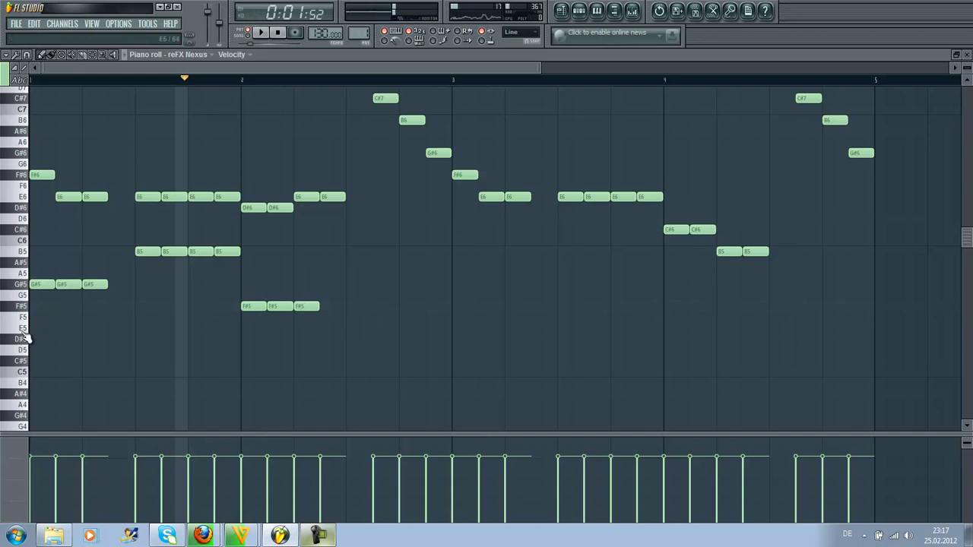
left_click(327, 328)
left_click(380, 329)
left_click(401, 329)
left_click(433, 332)
Add bar 3's lower voice: three G#5 notes, a two-step gap, then four B5 notes under the repeated E6 notes.
left_click(454, 287)
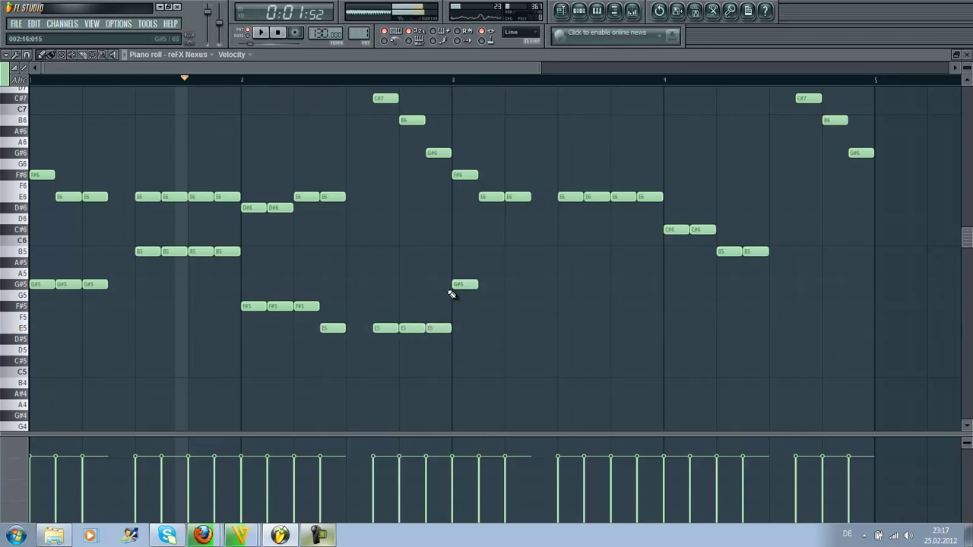
left_click(487, 285)
left_click(510, 286)
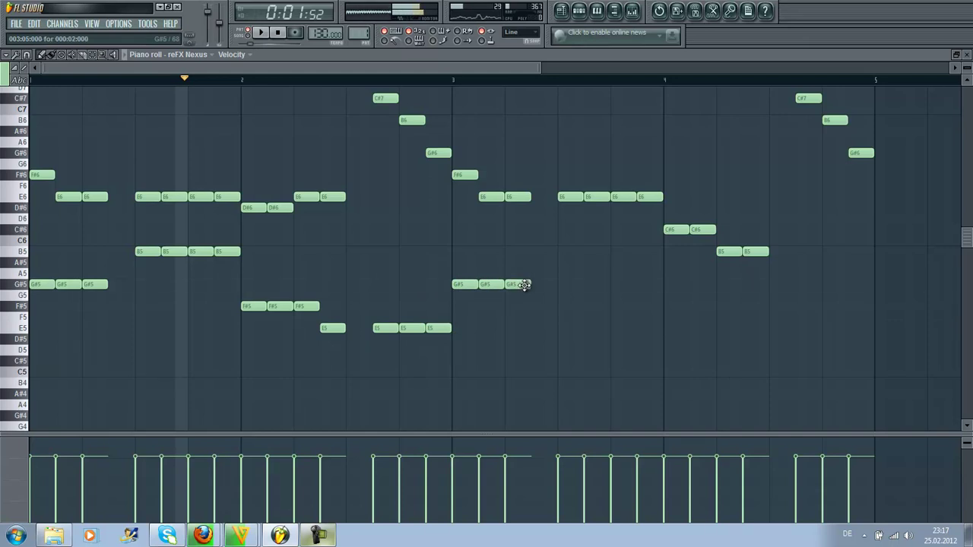
left_click(561, 253)
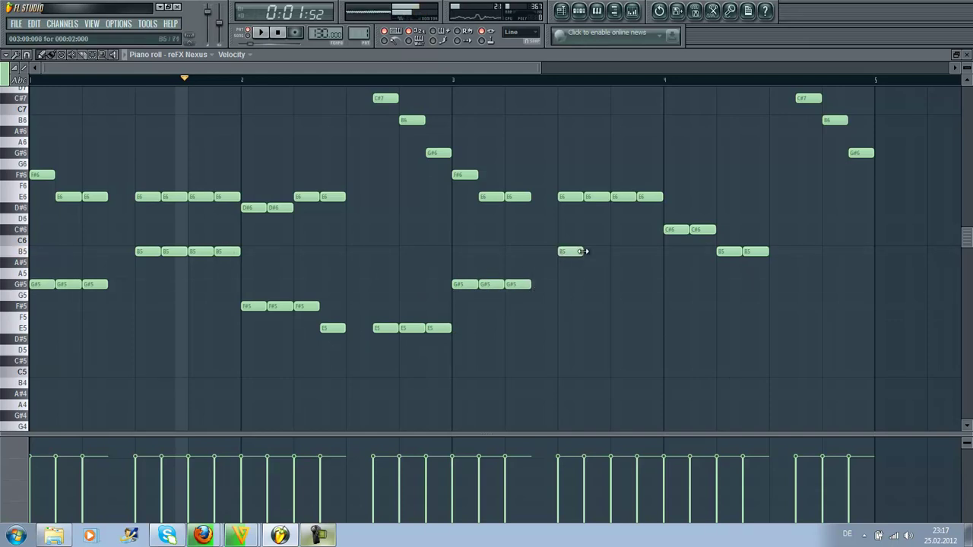
left_click(587, 253)
left_click(616, 252)
left_click(644, 253)
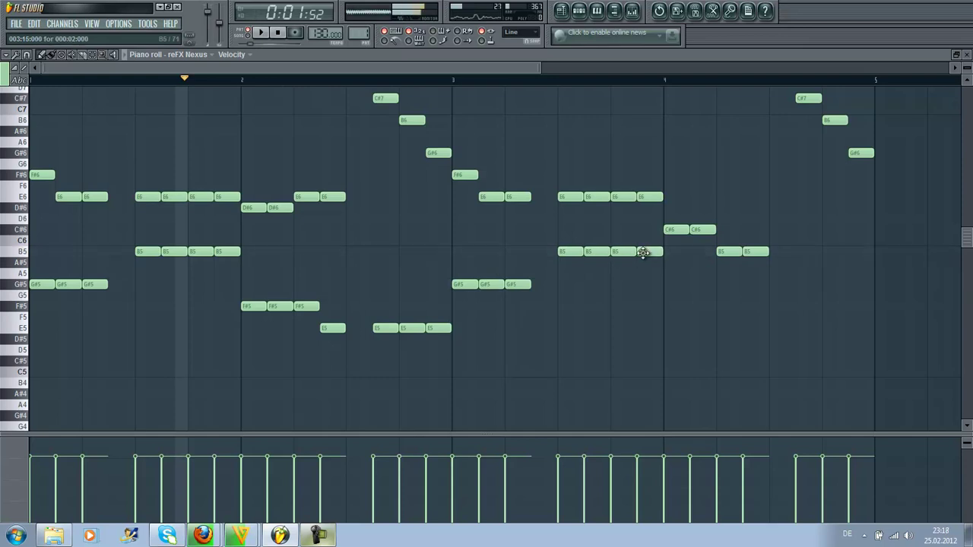
Add bar 4's lower voice, three F#5 notes, one E5, then three E5 notes under the descending run, and play the pattern back.
left_click(670, 306)
left_click(695, 306)
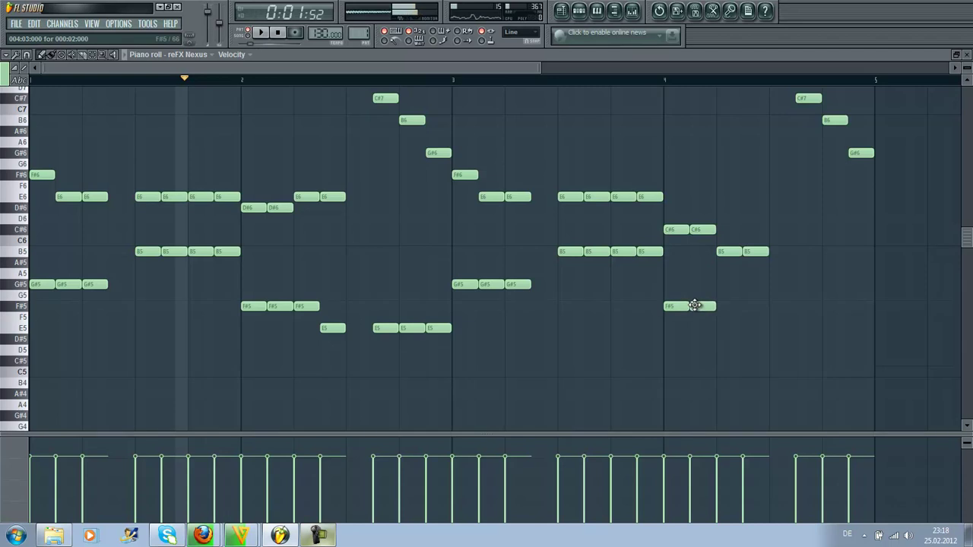
left_click(731, 307)
left_click(743, 312)
left_click(728, 306)
left_click(742, 312)
left_click_drag(742, 314, 747, 337)
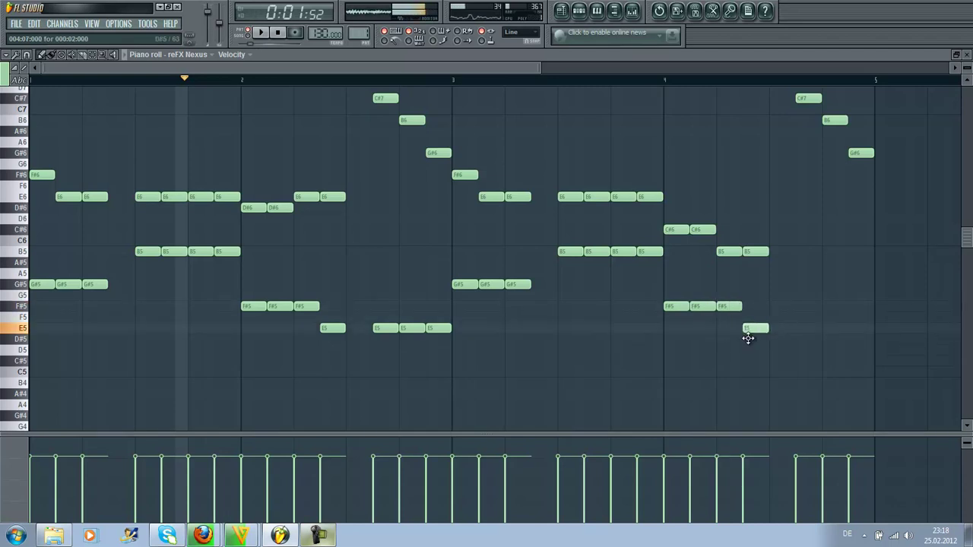
left_click(802, 329)
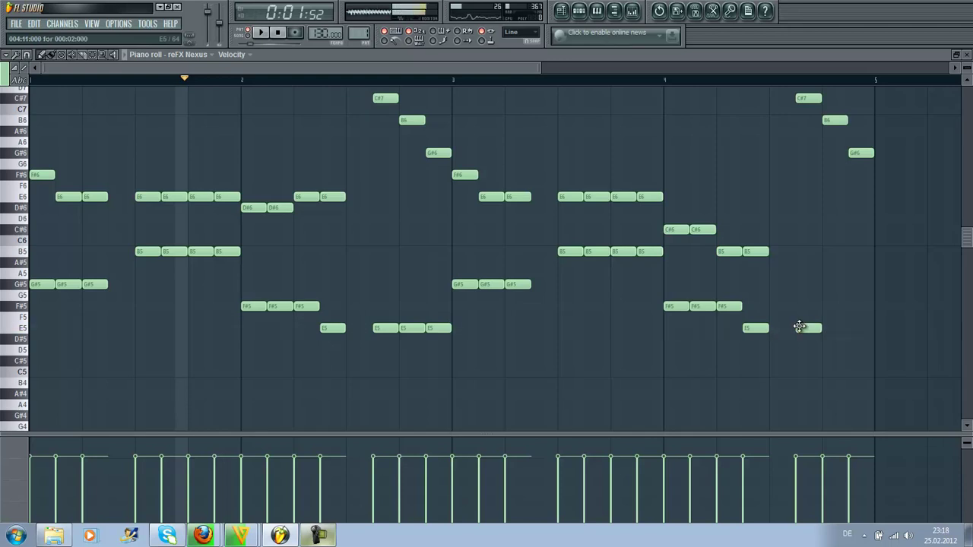
left_click(826, 330)
left_click(853, 328)
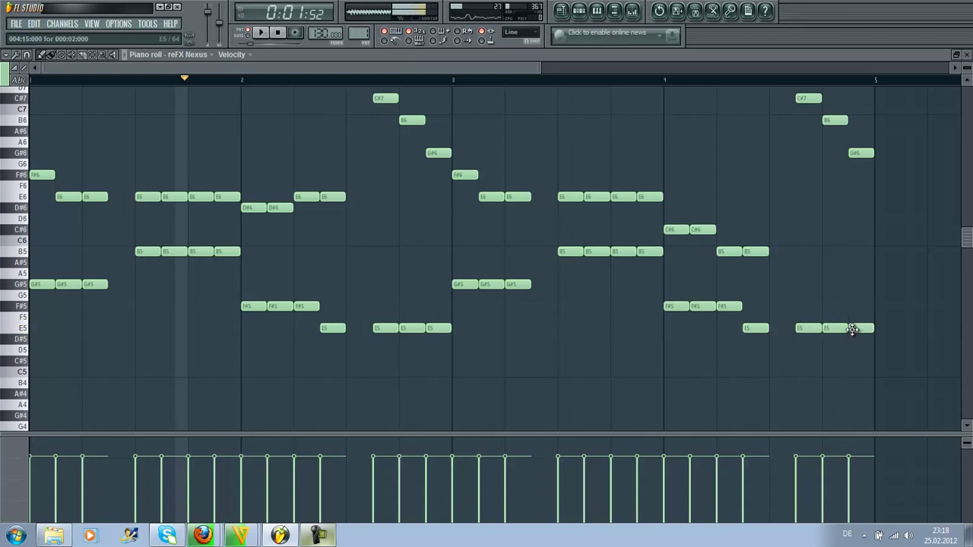
left_click(250, 32)
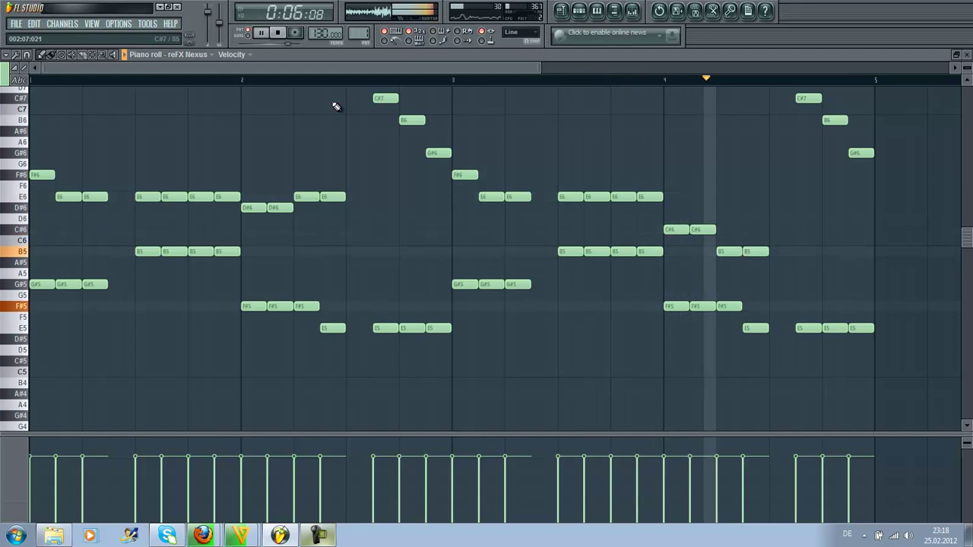
left_click(261, 32)
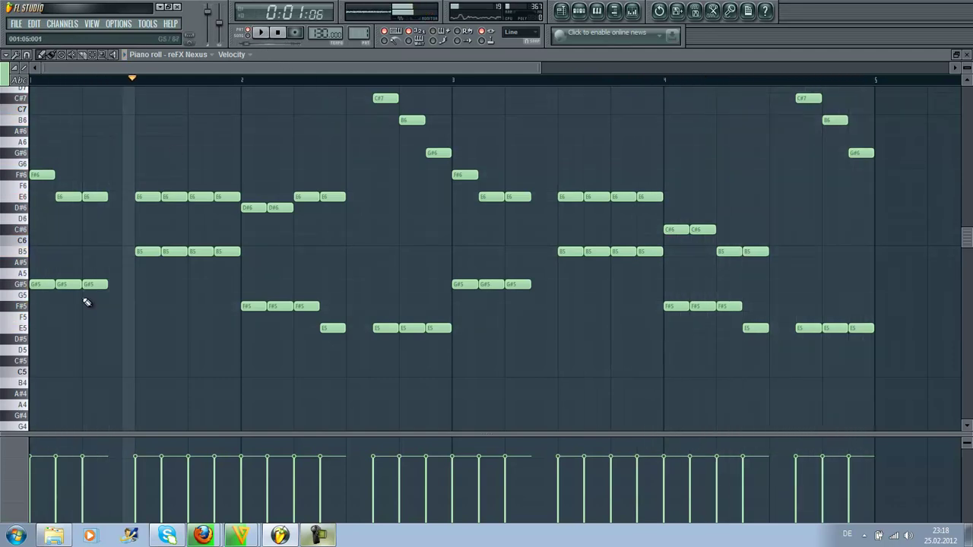
Add a third voice in bar 1: three C#5 notes, a two-step gap, then four E5 notes beneath the B5 notes.
left_click(37, 361)
left_click(65, 361)
left_click(86, 362)
left_click(138, 329)
left_click(166, 330)
left_click(201, 329)
left_click(219, 328)
Add bar 2's third voice: three B4 notes and one A4, then three A4 notes beneath the last three E5 notes.
left_click(247, 383)
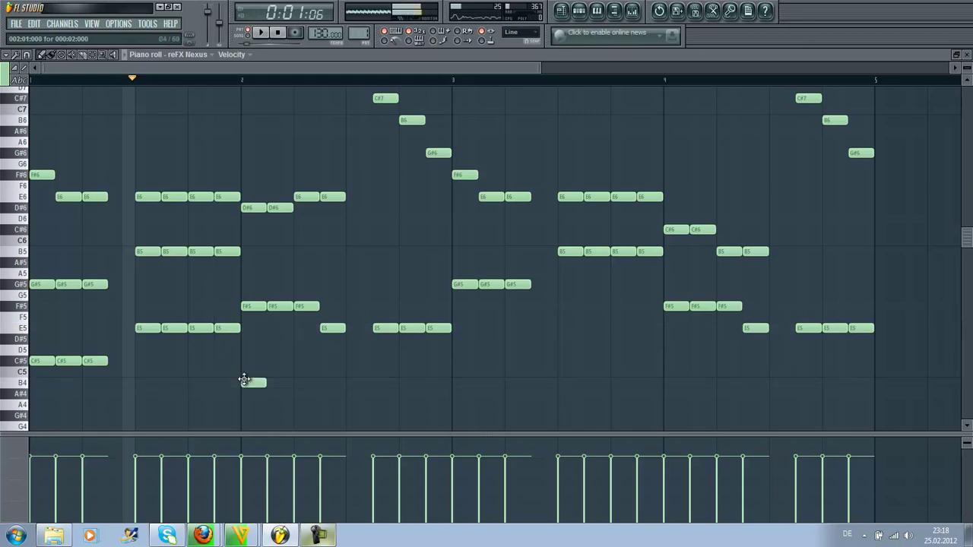
left_click(277, 383)
left_click(301, 383)
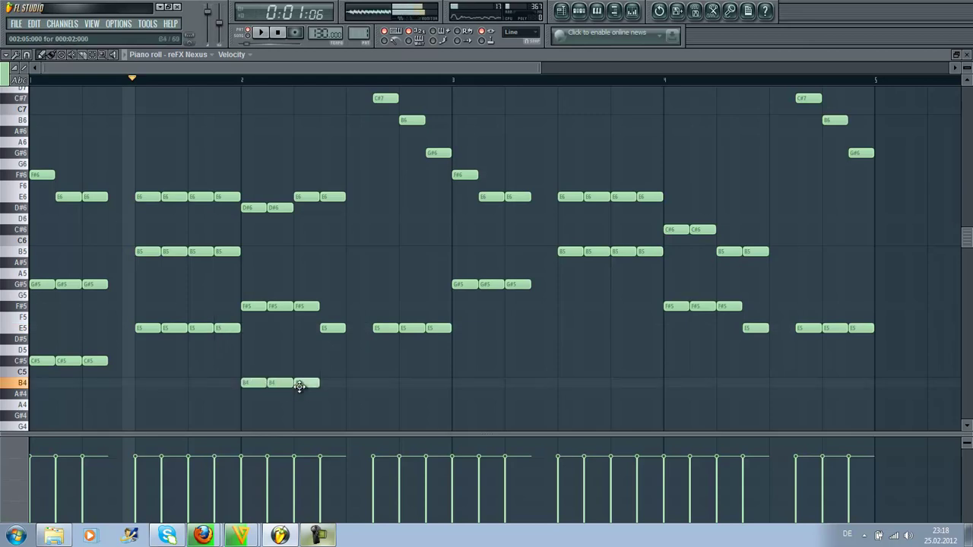
left_click(320, 405)
left_click(379, 404)
left_click(403, 404)
left_click(429, 404)
Add bar 3's third voice: three C#5 notes under the G#5 notes, then four E5 notes under the B5 notes.
left_click(459, 361)
left_click(482, 362)
left_click(508, 362)
left_click(560, 330)
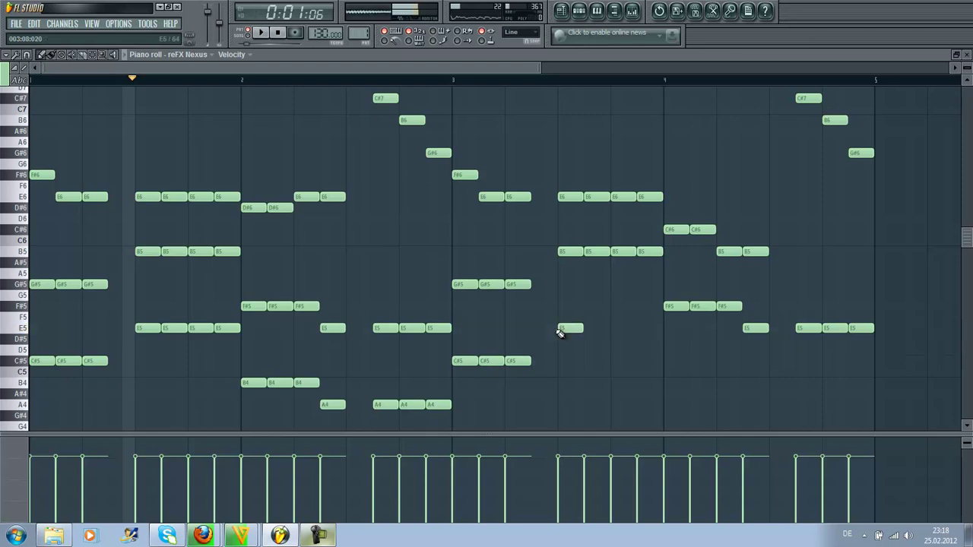
left_click(597, 332)
left_click(624, 328)
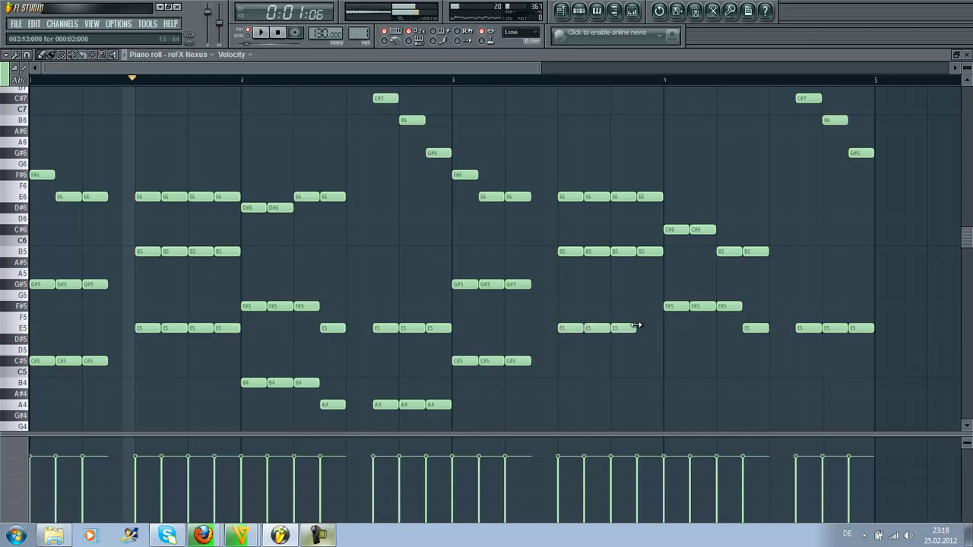
left_click(644, 331)
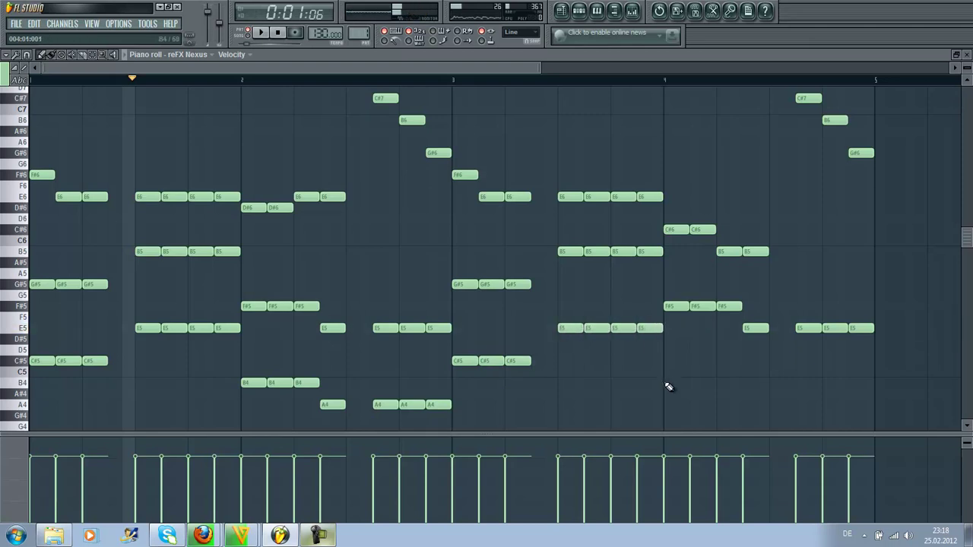
Add bar 4's third voice: three B4 notes and one A4, then three A4 notes at the end of the bar.
left_click(668, 384)
left_click(696, 384)
left_click(721, 384)
left_click(745, 404)
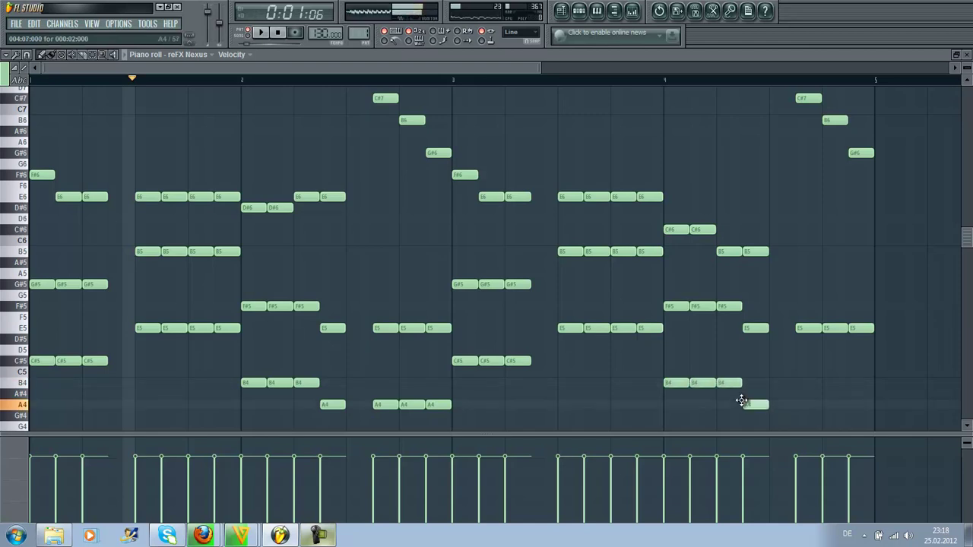
left_click(798, 405)
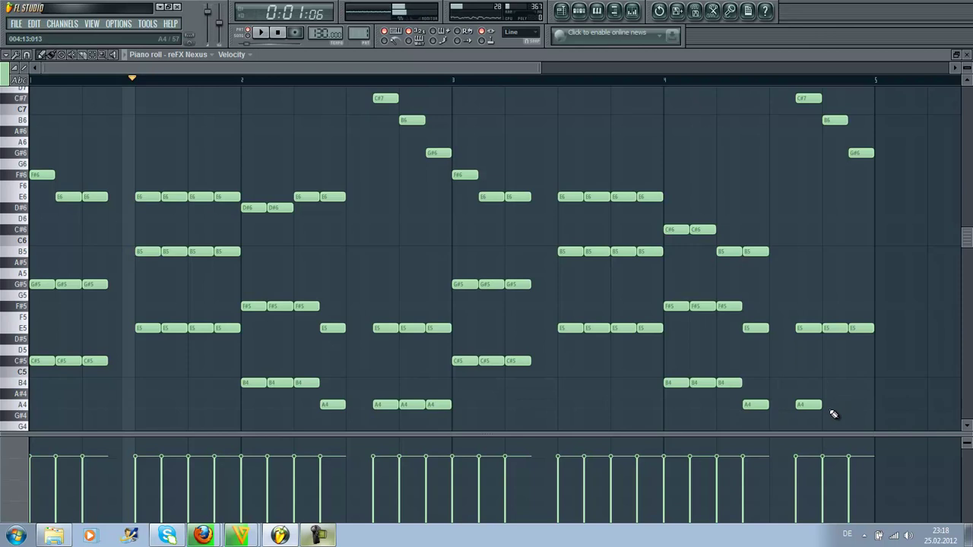
left_click(835, 404)
left_click(852, 405)
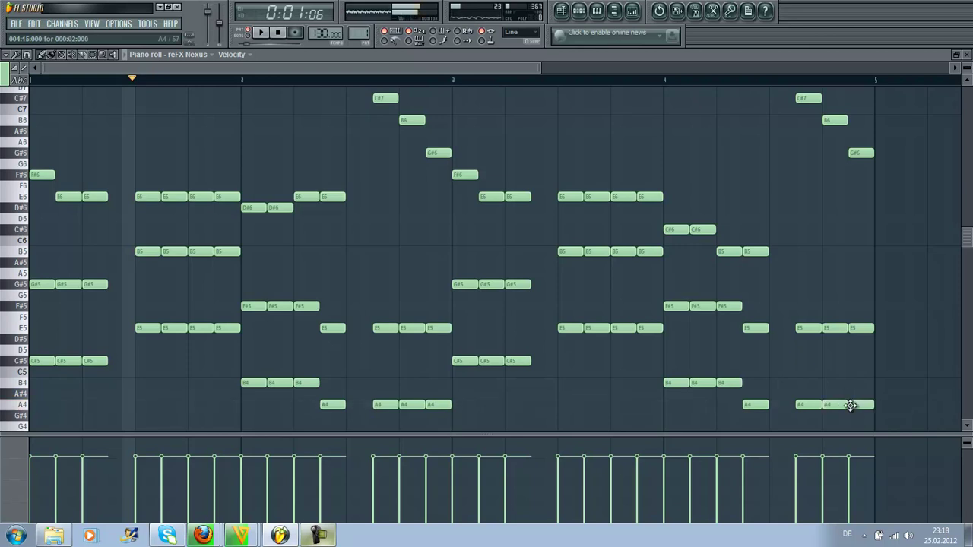
Play back the full three-voice pattern to check it.
left_click(260, 35)
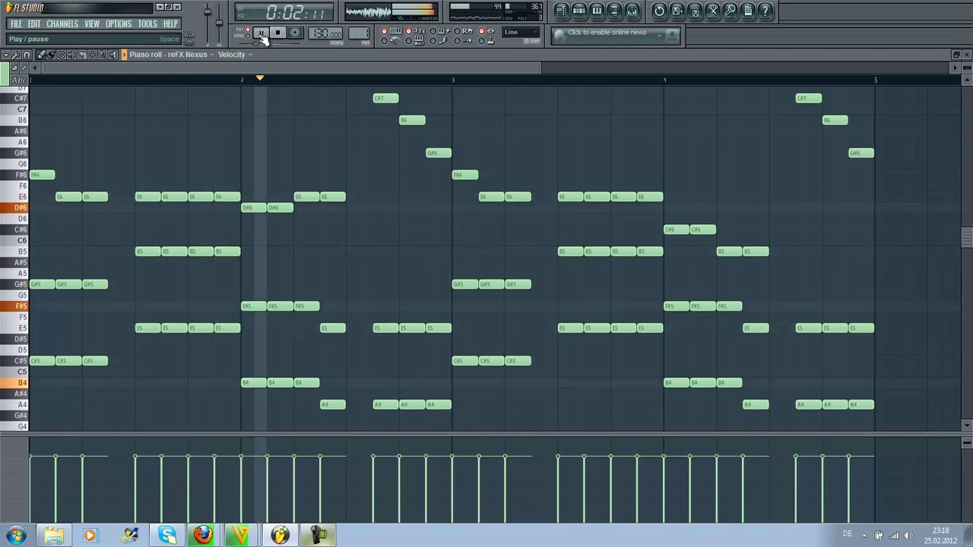
left_click_drag(540, 66, 669, 70)
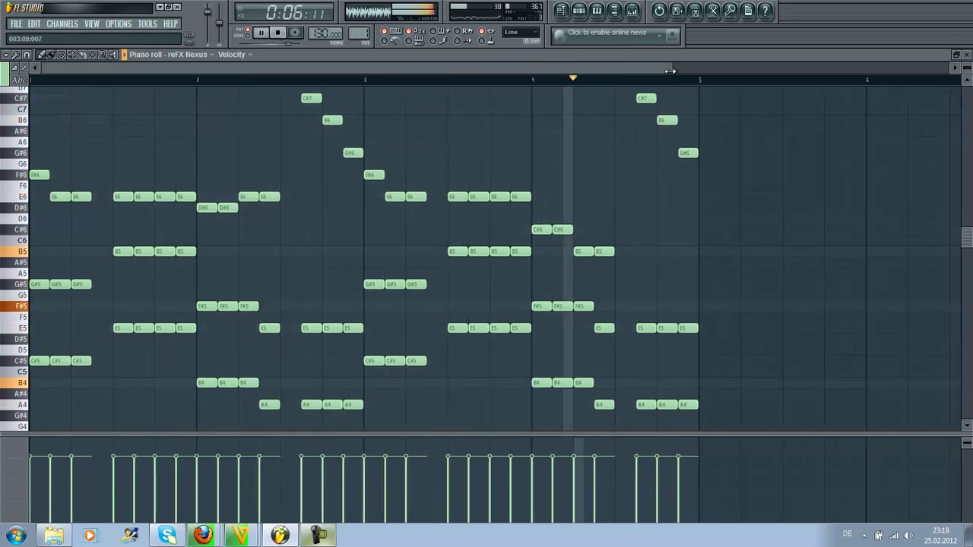
left_click(263, 31)
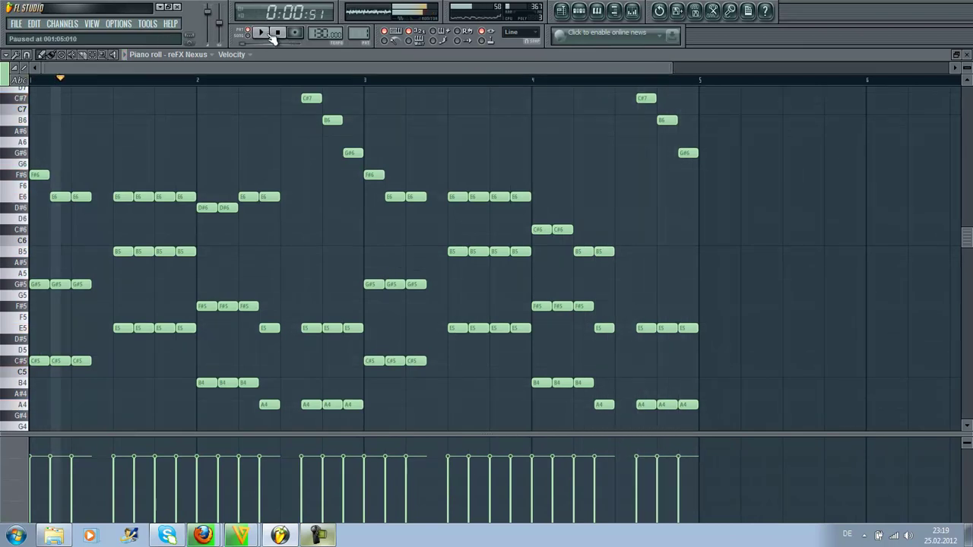
Route the reFX Nexus channel to its own mixer track and load Soundgoodizer in the first effect slot.
left_click(968, 54)
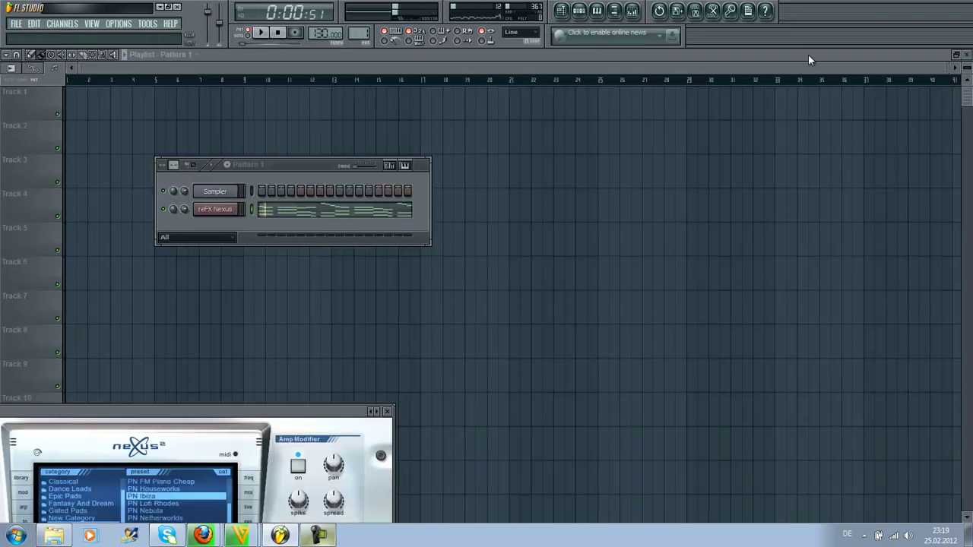
left_click(235, 211)
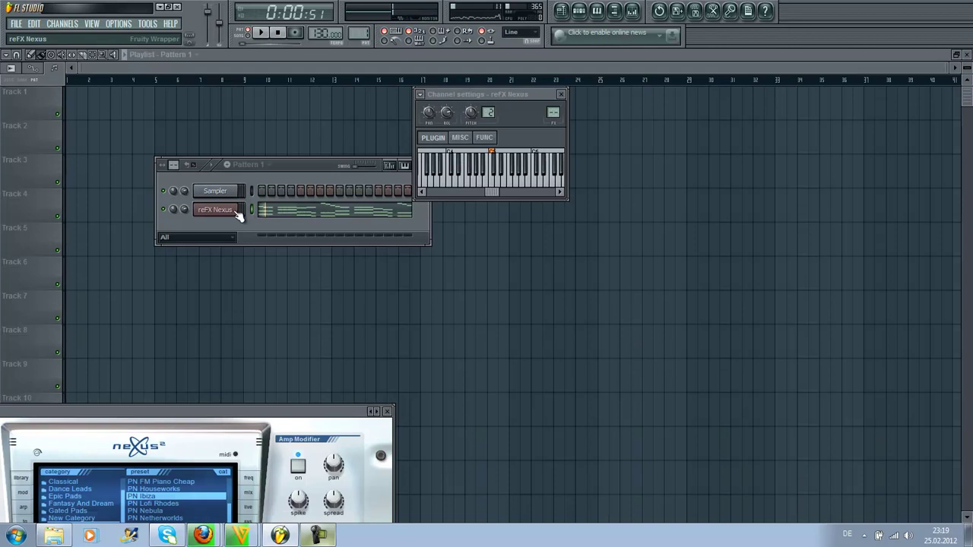
left_click(421, 95)
left_click(434, 121)
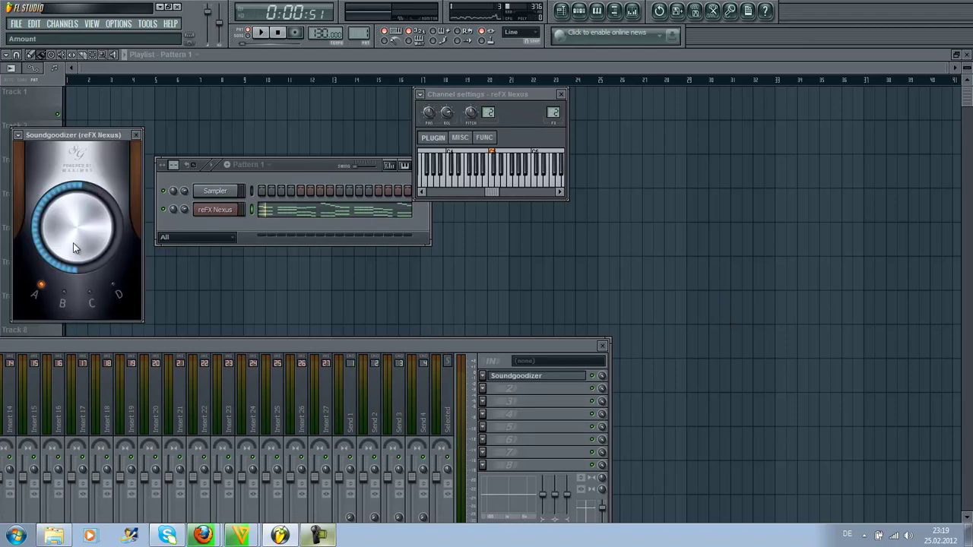
Place five consecutive Pattern 1 clips on Track 1 starting at bar 1, and bring back the channel rack.
mouse_move(145, 103)
left_mouse_down()
mouse_move(364, 95)
mouse_move(255, 90)
left_mouse_up()
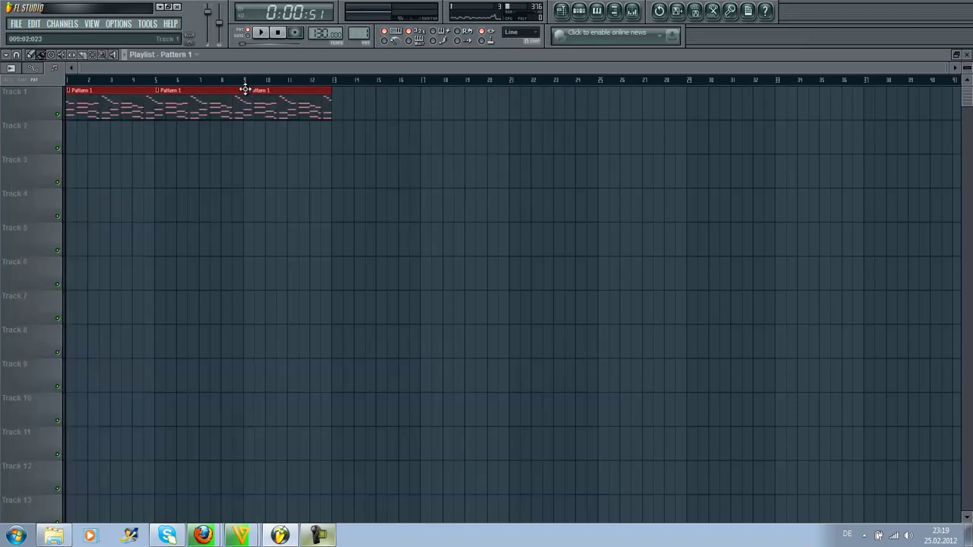
left_click_drag(337, 113, 419, 108)
left_click(578, 15)
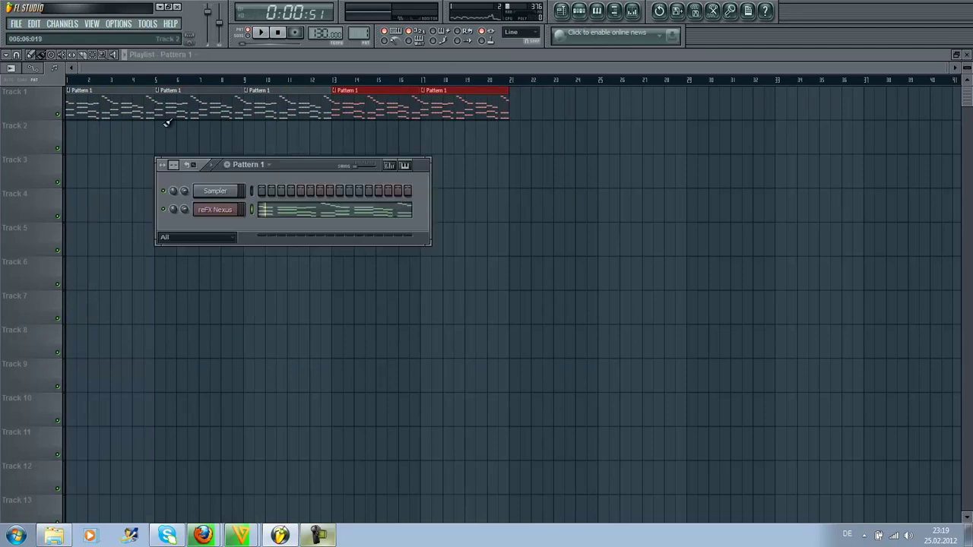
Add a 3x Osc channel and switch to the empty Pattern 2 with the new channel's settings open.
left_click(58, 27)
mouse_move(65, 32)
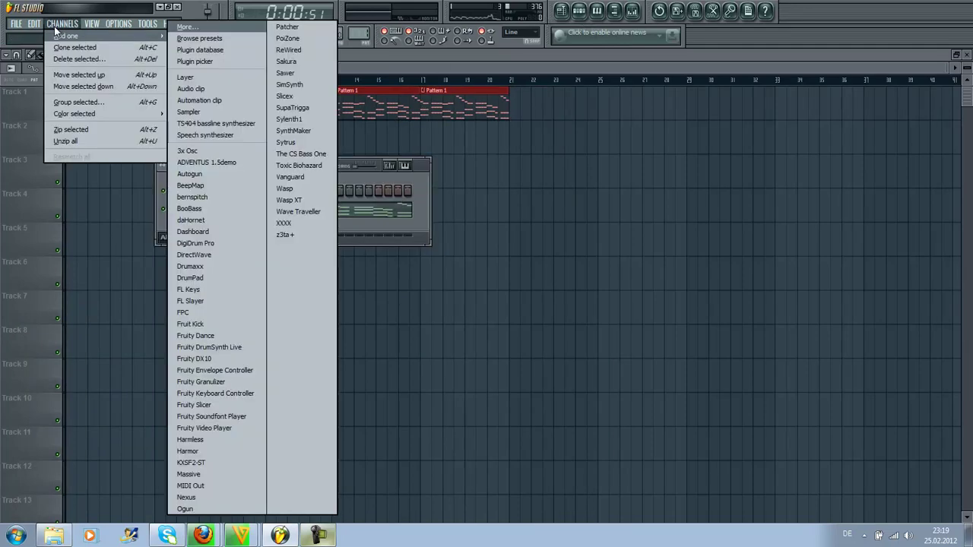
left_click(229, 149)
left_click(258, 166)
scroll(257, 170, "down", 1)
left_click(219, 222)
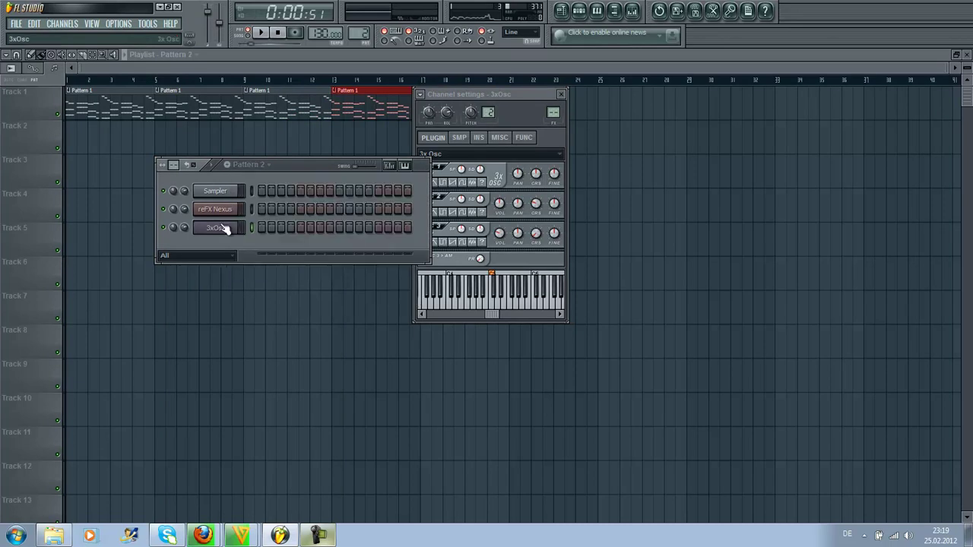
In the 3xOsc piano roll, fill bar 1 with three G#4 notes, a two-step gap, then four B4 notes.
right_click(230, 227)
left_click(258, 228)
left_click(38, 304)
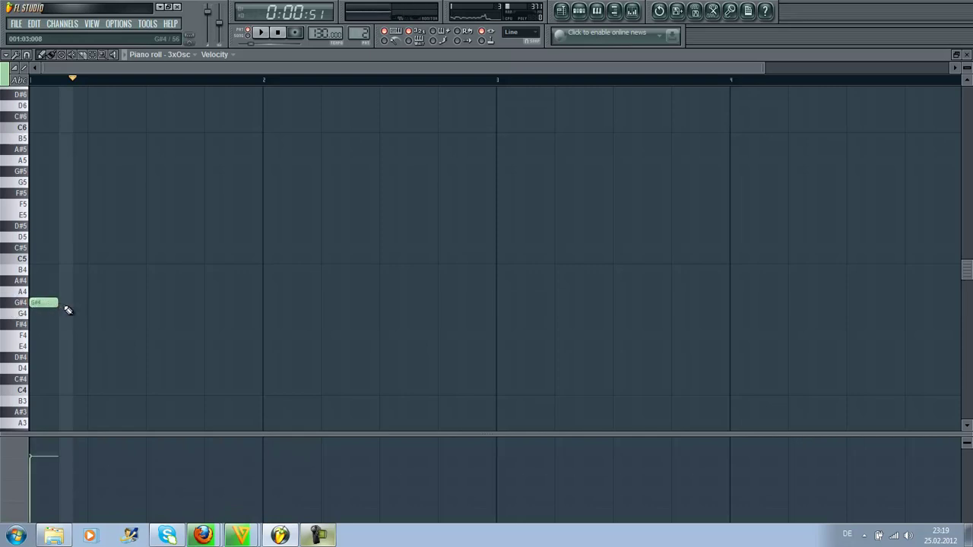
left_click(75, 303)
left_click(97, 303)
left_click(121, 270)
left_click(149, 271)
left_click(178, 270)
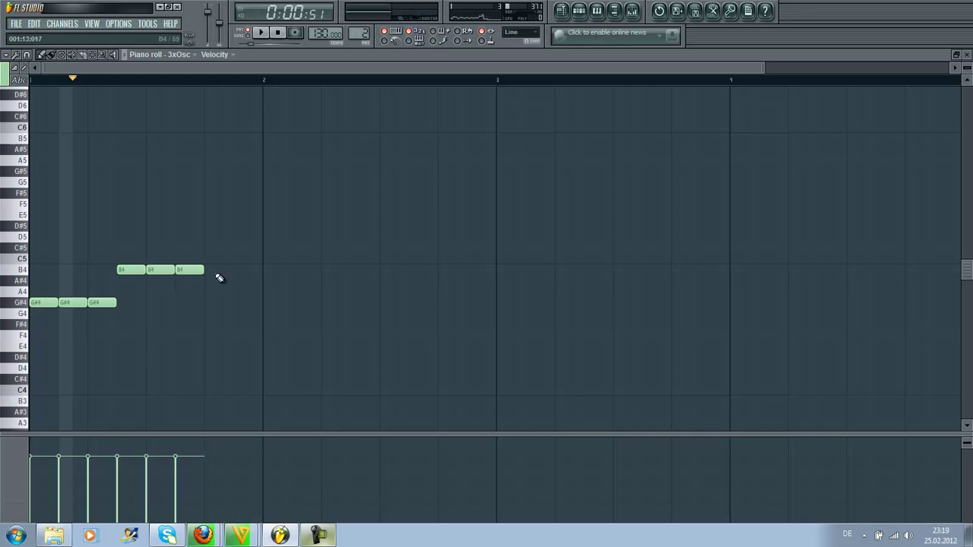
left_click(209, 272)
right_click(120, 271)
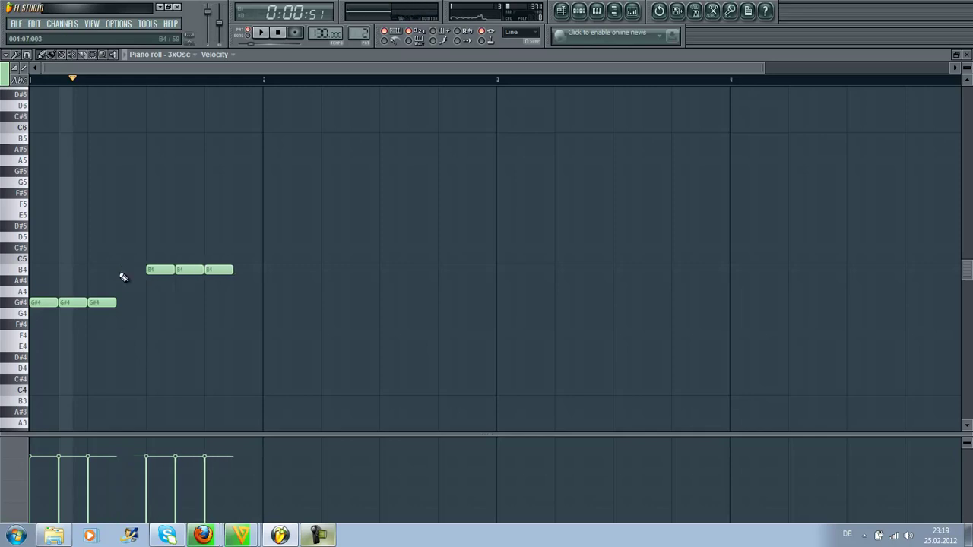
left_click(240, 272)
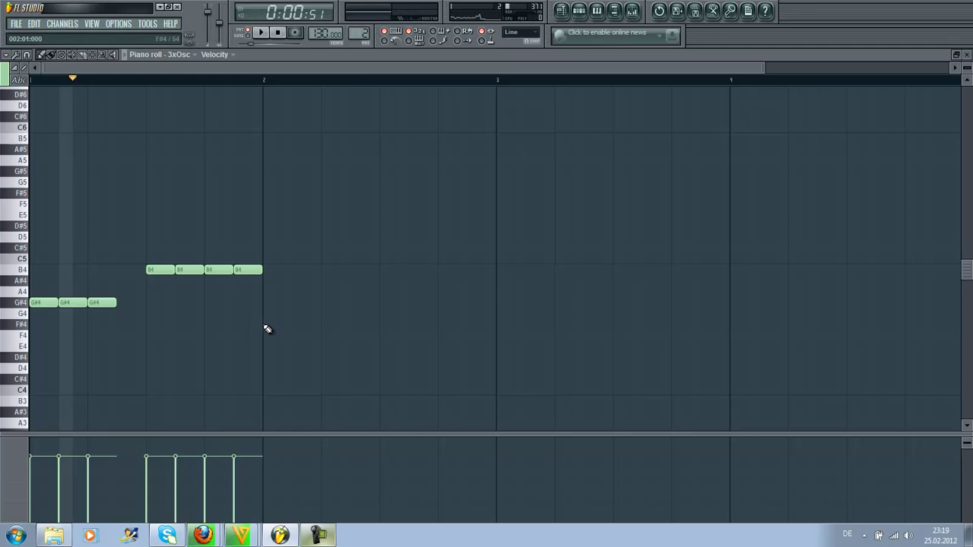
Add bar 2's 3xOsc notes: three F#4 and one E4, a two-step gap, then three E4.
left_click(267, 327)
left_click(298, 325)
left_click(325, 325)
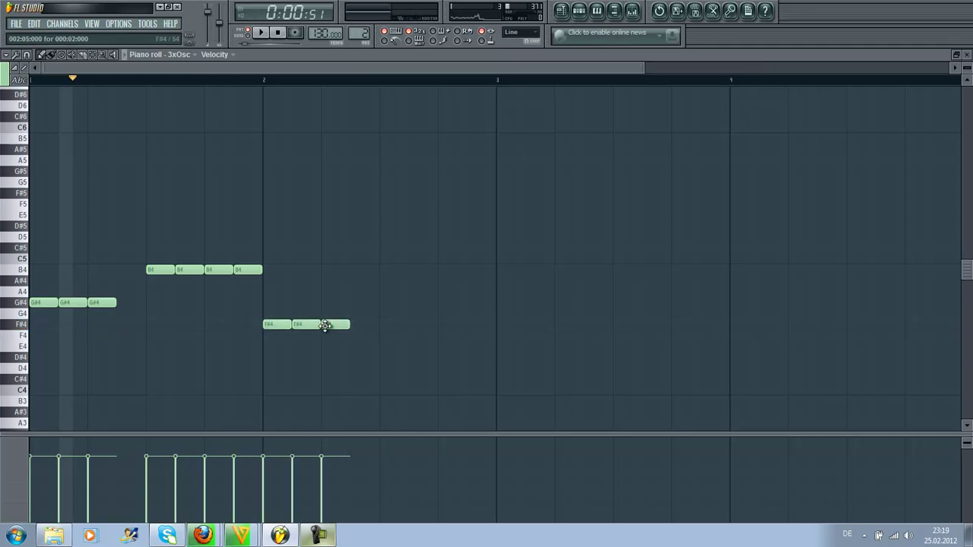
left_click(352, 348)
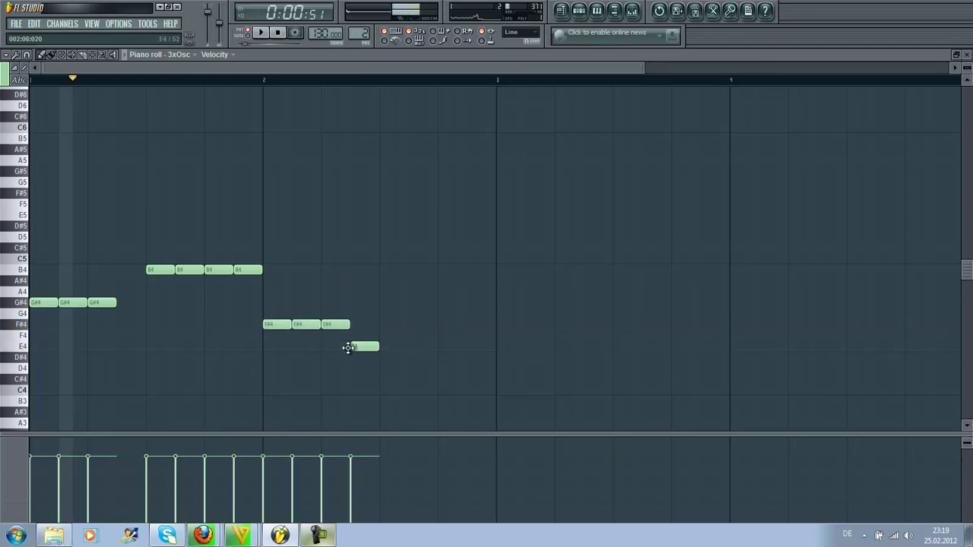
left_click(410, 349)
left_click(444, 348)
left_click(469, 348)
Add a lower 3xOsc voice in bar 1: three C#4 notes, then four E4 notes beneath the B4 notes.
scroll(159, 265, "down", 3)
left_click(36, 292)
left_click(62, 292)
left_click(93, 292)
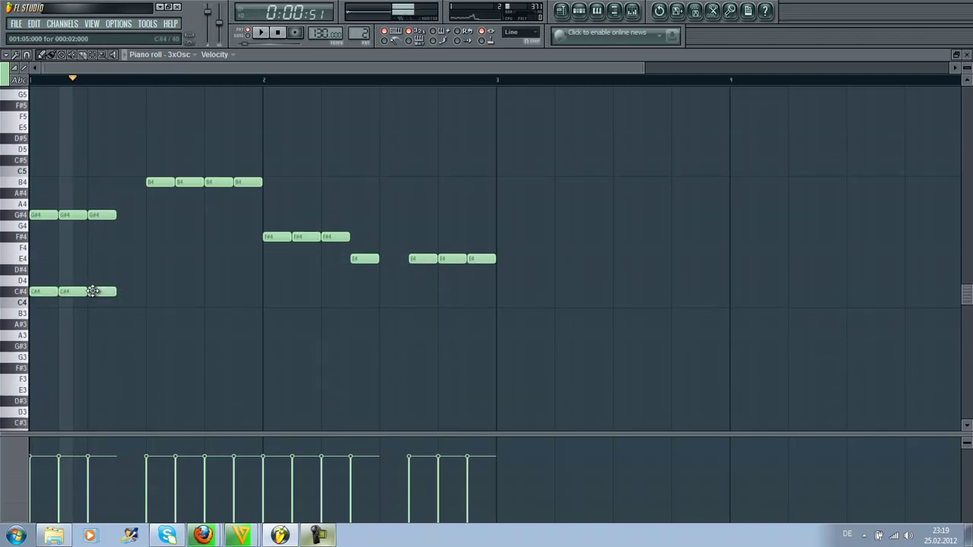
left_click(152, 262)
left_click(182, 262)
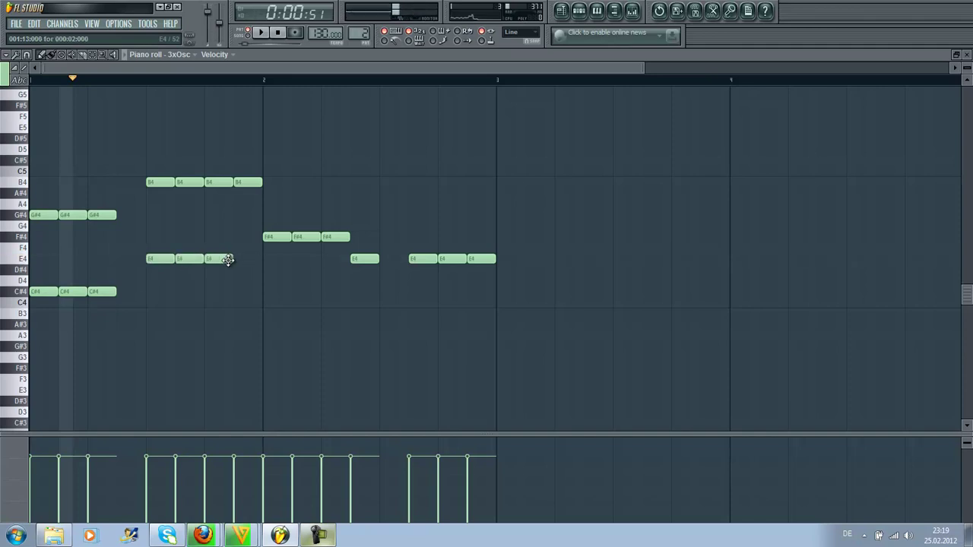
left_click(240, 260)
Add bar 2's lower 3xOsc voice: three B3 notes under the F#4 notes, then A3 notes under each E4.
left_click(268, 304)
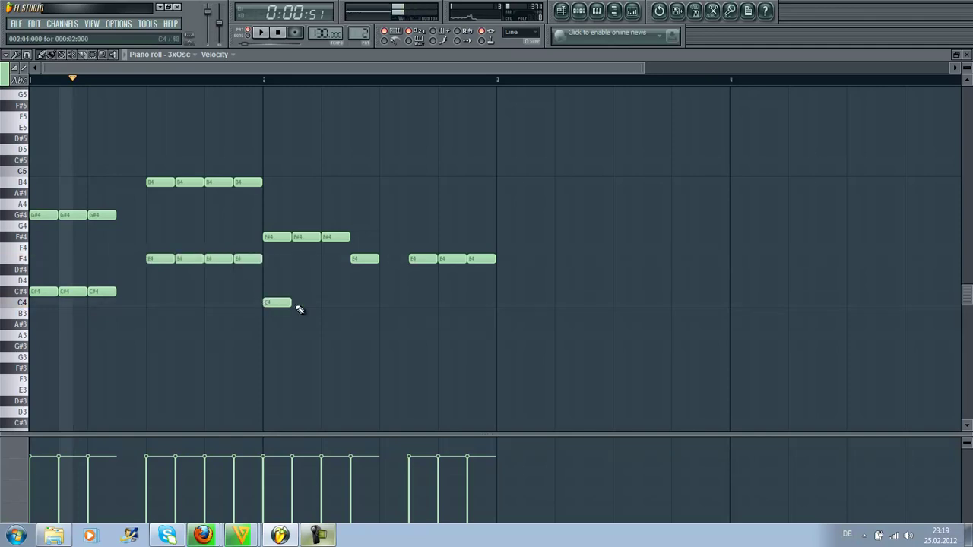
left_click_drag(276, 304, 282, 312)
left_click(298, 314)
left_click(358, 339)
left_click(443, 336)
left_click(473, 336)
Play the 3xOsc pattern and set the shapes of oscillators 3 and 2 to sawtooth.
left_click(261, 33)
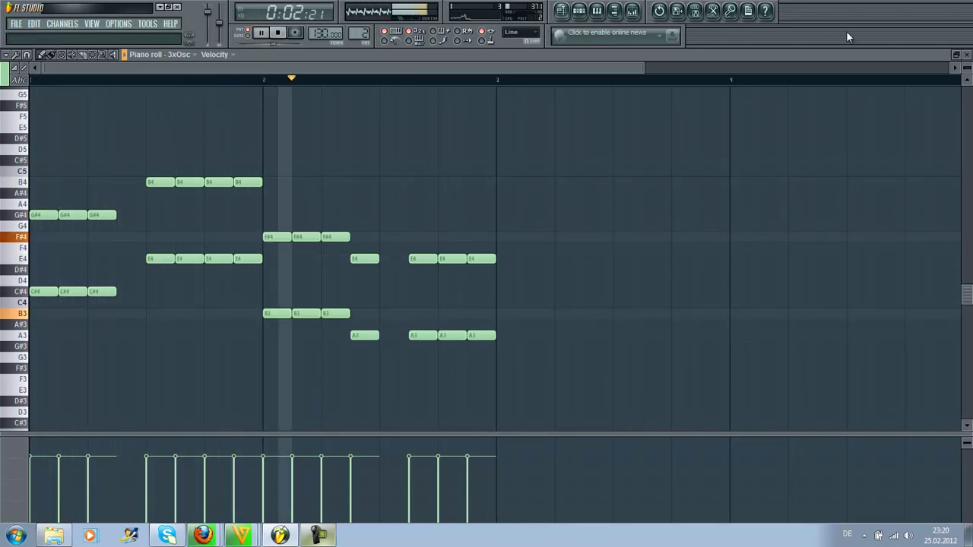
left_click(967, 56)
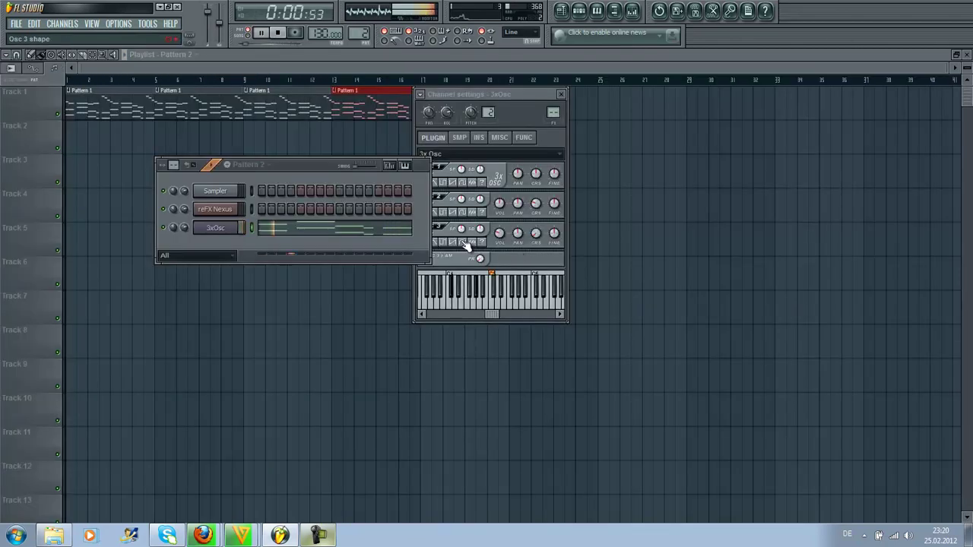
left_click(455, 243)
left_click(437, 214)
left_click(451, 213)
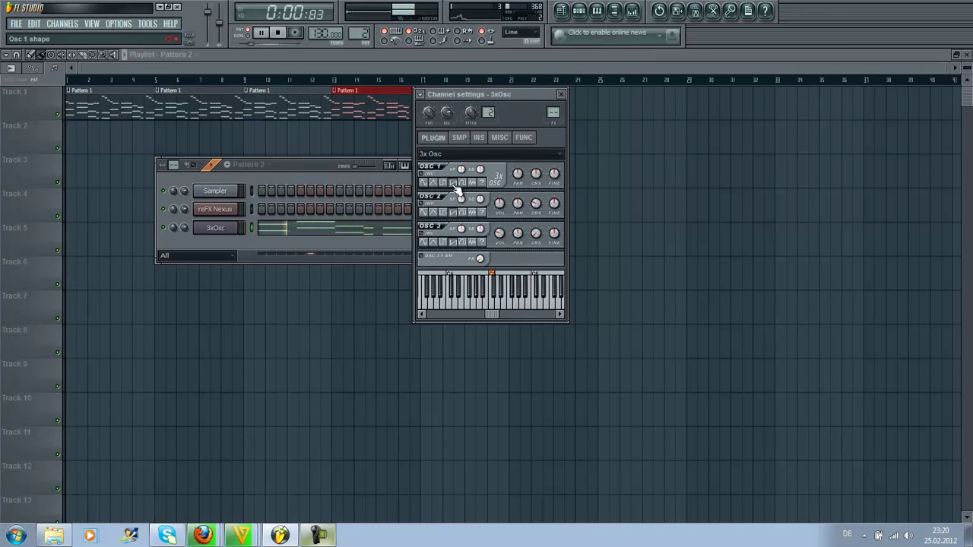
Lower oscillator 3's volume to 20% and oscillator 2's volume to 41% in the 3xOsc.
left_click(496, 234)
left_click_drag(495, 230, 475, 244)
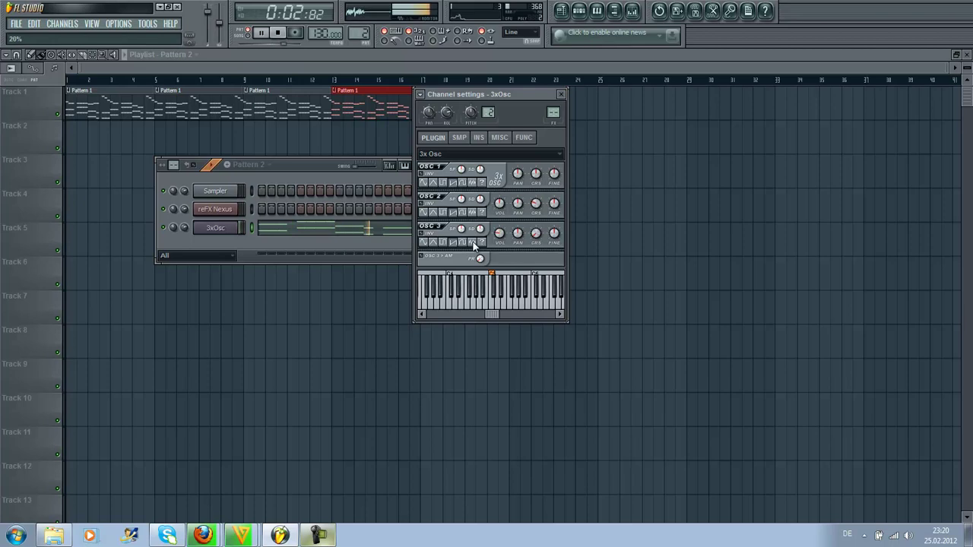
left_click_drag(499, 207, 499, 219)
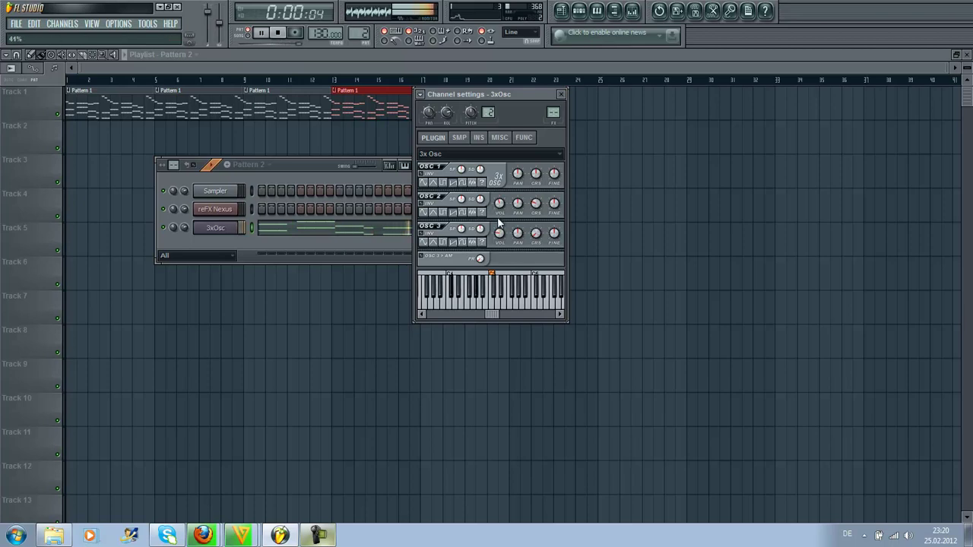
Assign the 3xOsc to a free mixer track and add Fruity Reeverb in its first effect slot with Reverb at 17%.
left_click(419, 94)
left_click(431, 122)
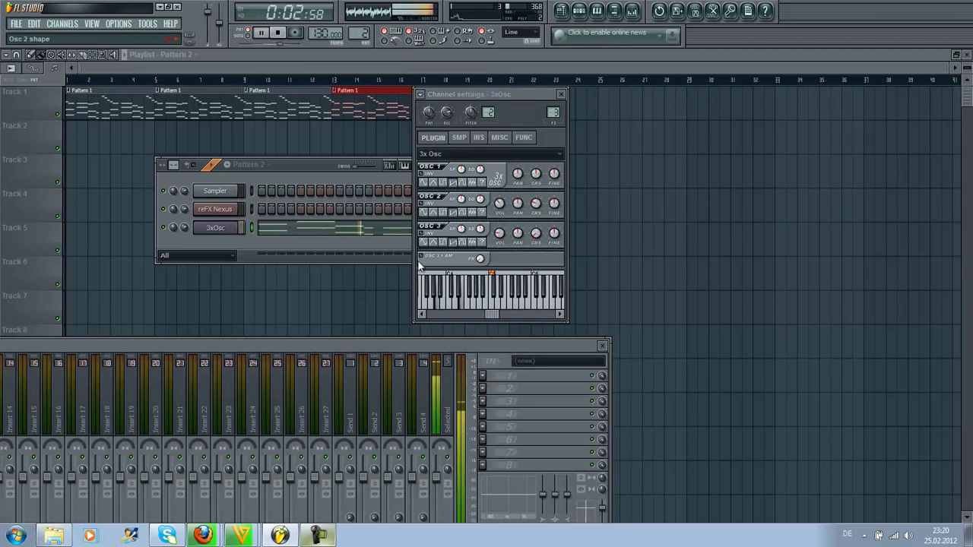
left_click(492, 375)
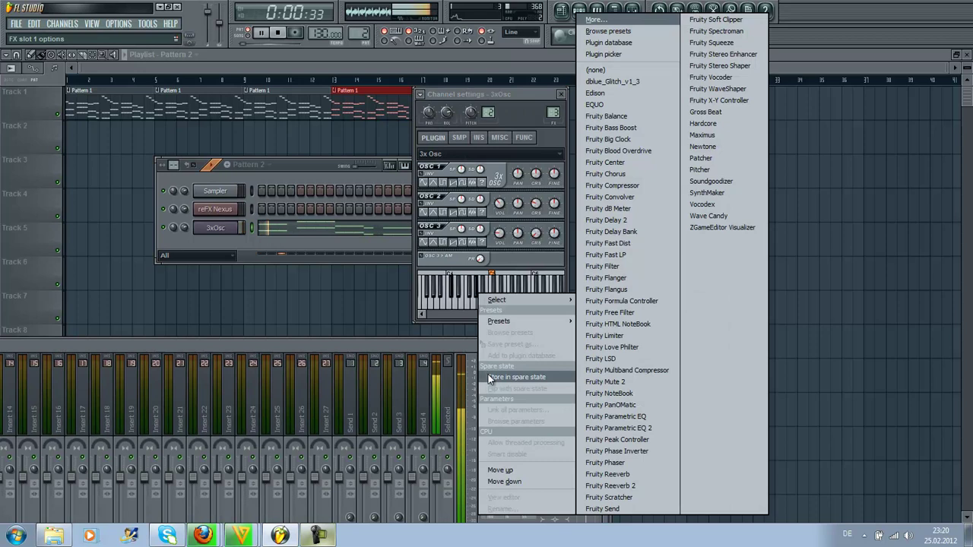
left_click(607, 475)
left_click_drag(128, 267, 128, 273)
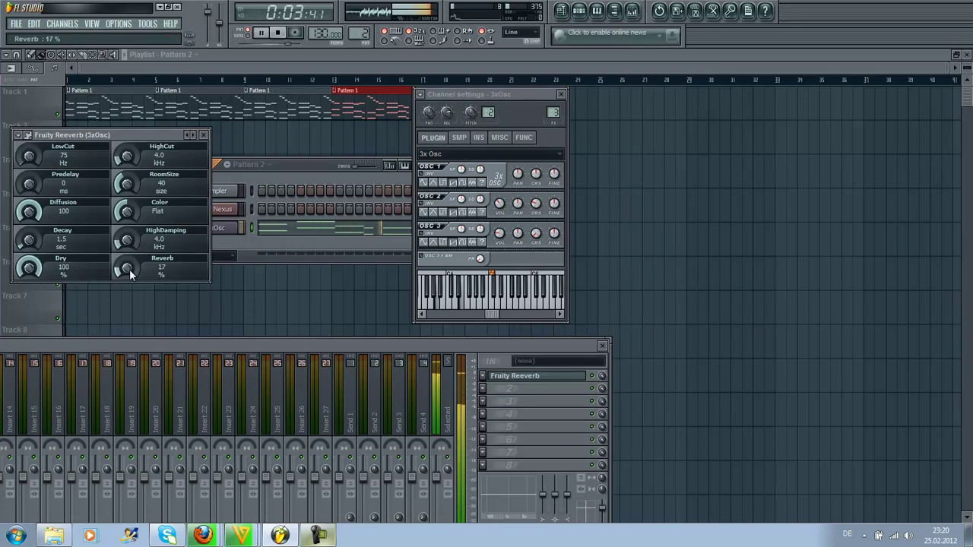
left_click(262, 33)
Paint six Pattern 2 clips on playlist Track 2 from bar 9 up to bar 21.
double_click(274, 112)
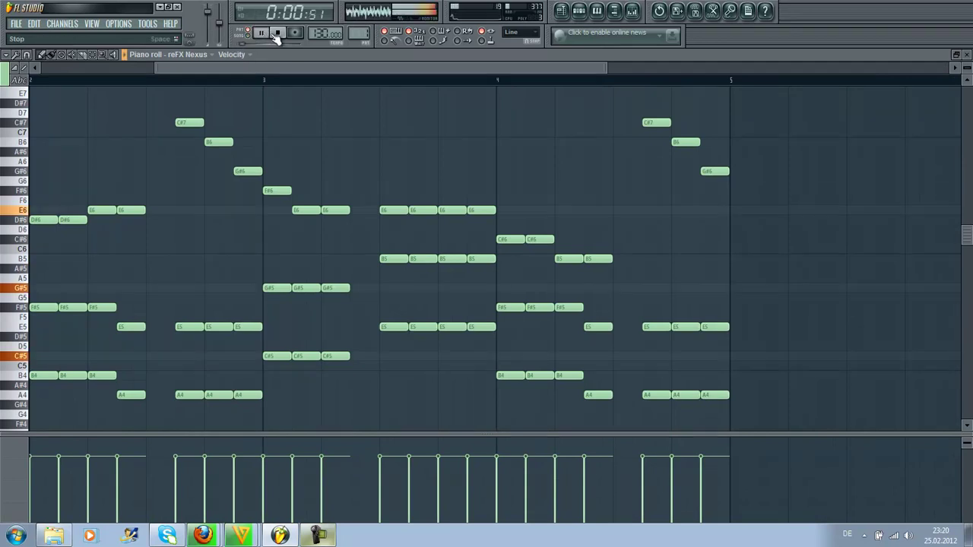
left_click(968, 54)
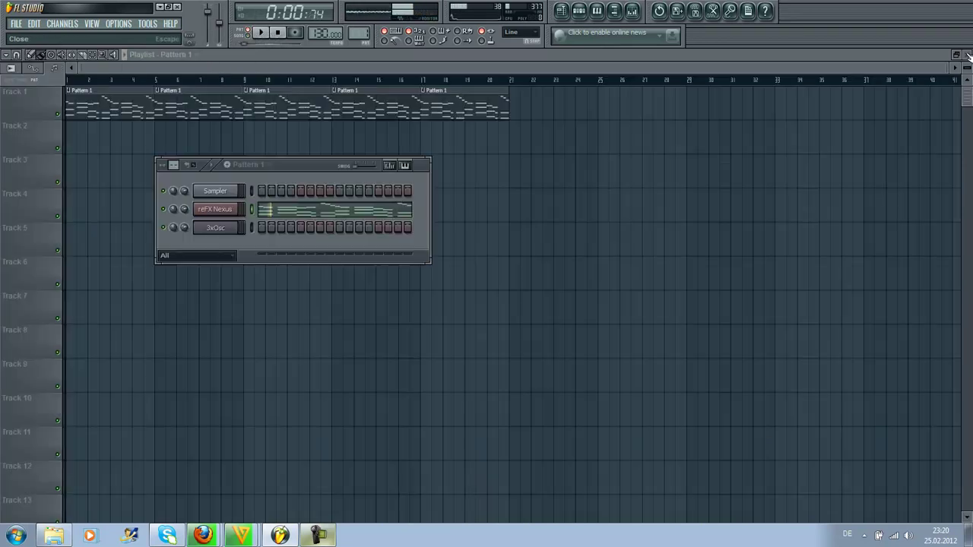
left_click(543, 150)
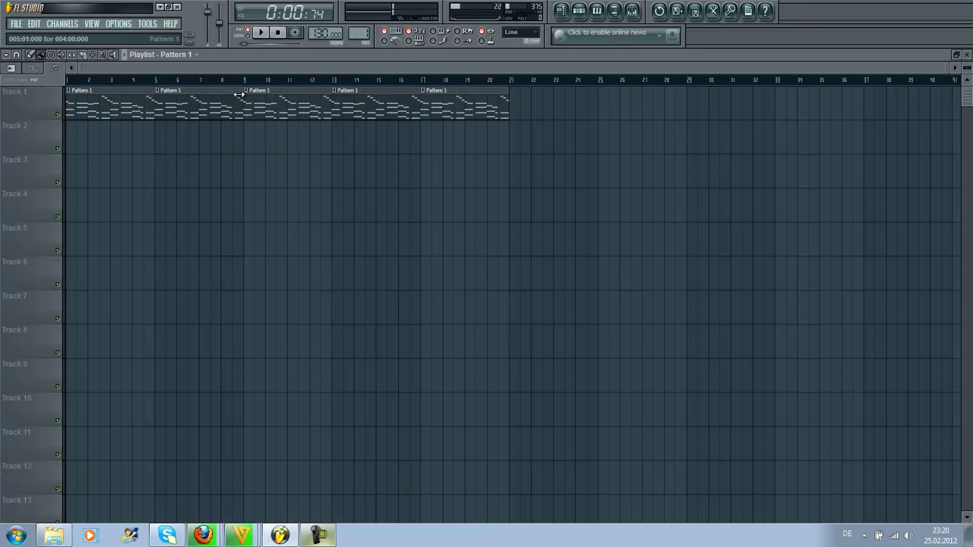
left_click(195, 89)
left_click_drag(248, 137, 468, 134)
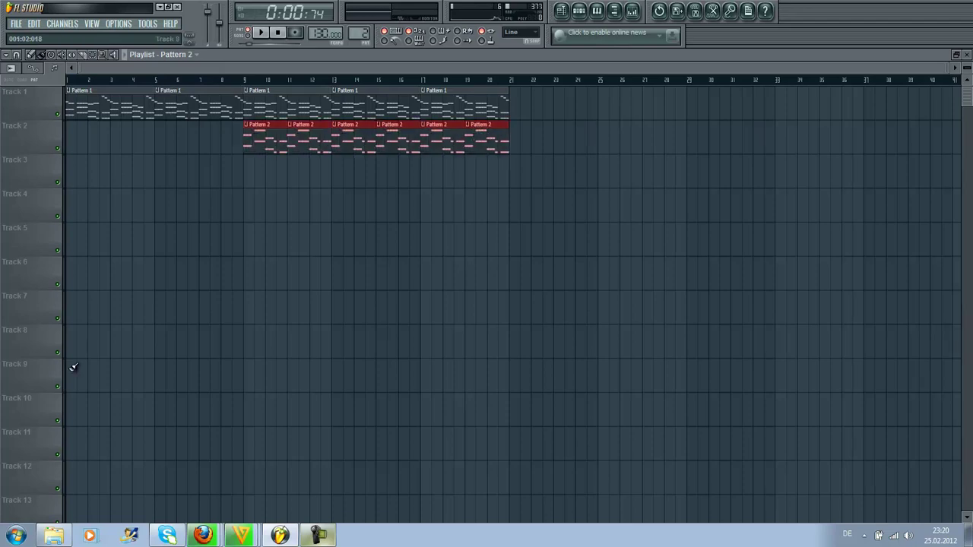
Add the Kick 5 sample from the 1 - Kicks folder as a new channel in the step sequencer.
left_click(58, 534)
left_click(578, 9)
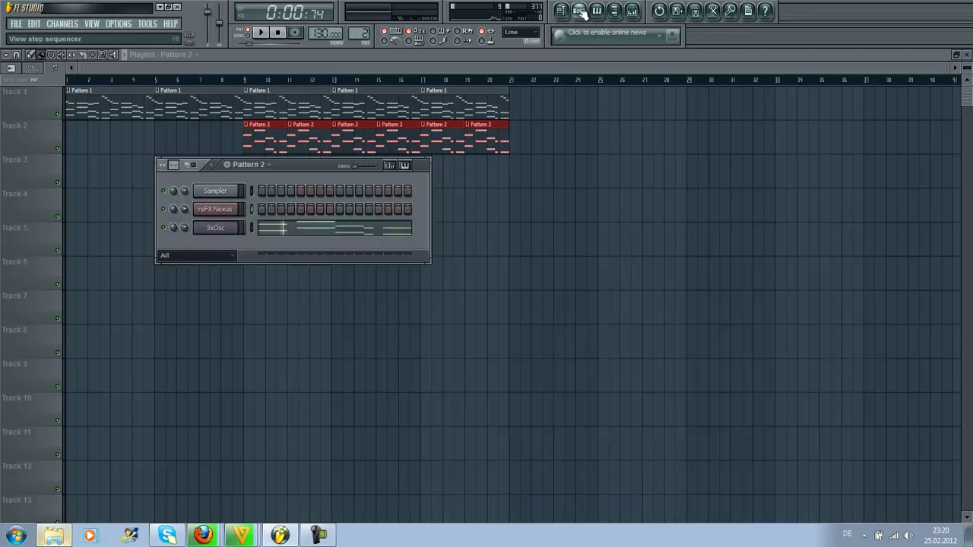
left_click(53, 539)
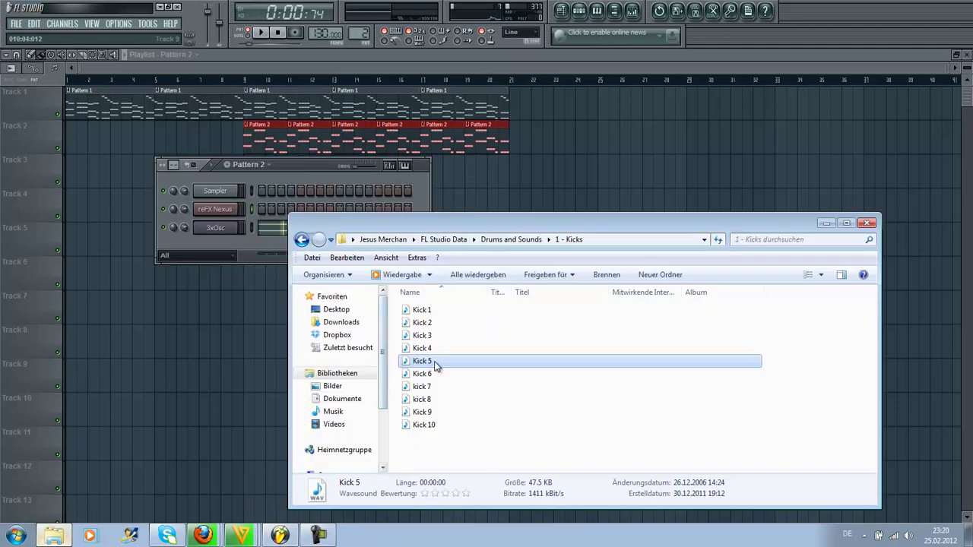
left_click_drag(221, 249, 220, 247)
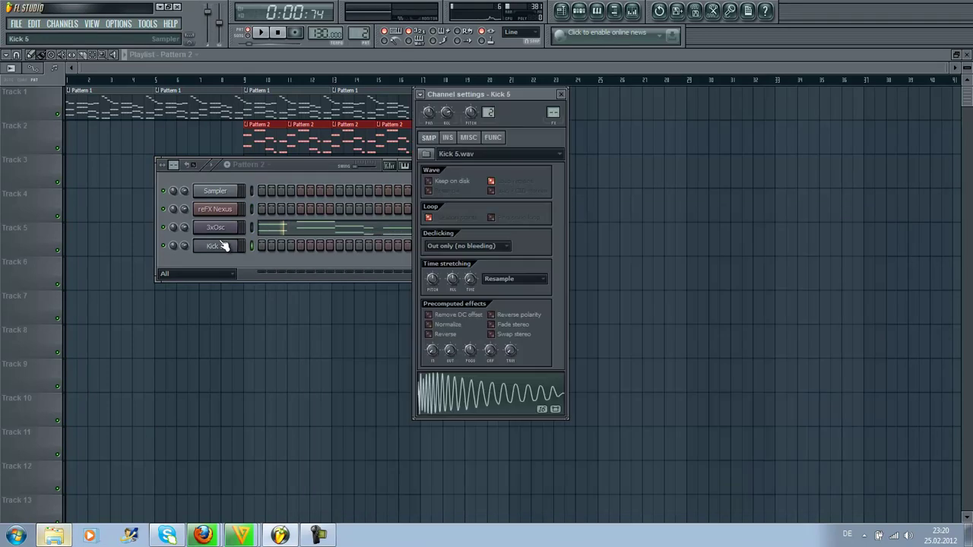
Create Pattern 3 with Kick 5 hits on steps 1, 5, 9 and 13, and play it.
left_click(268, 165)
left_click(266, 175)
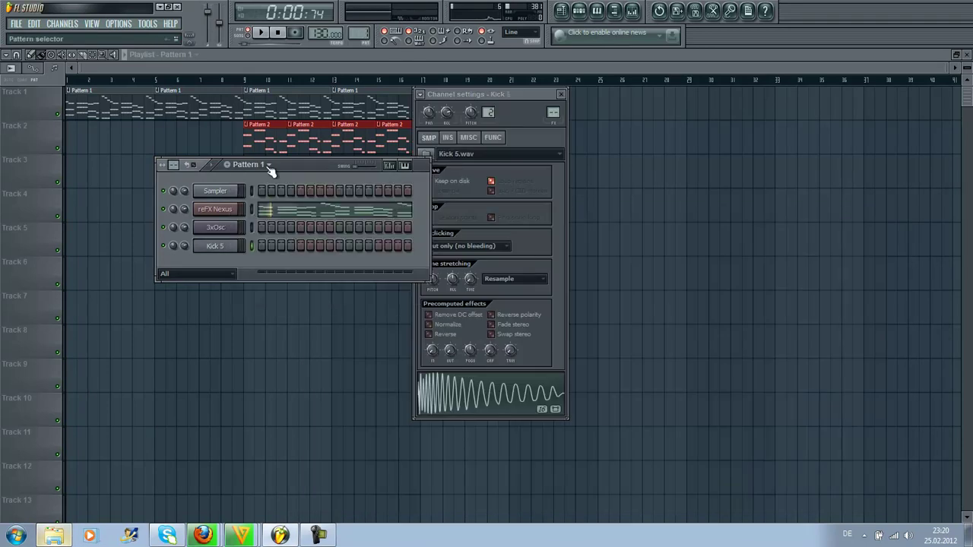
key("F4")
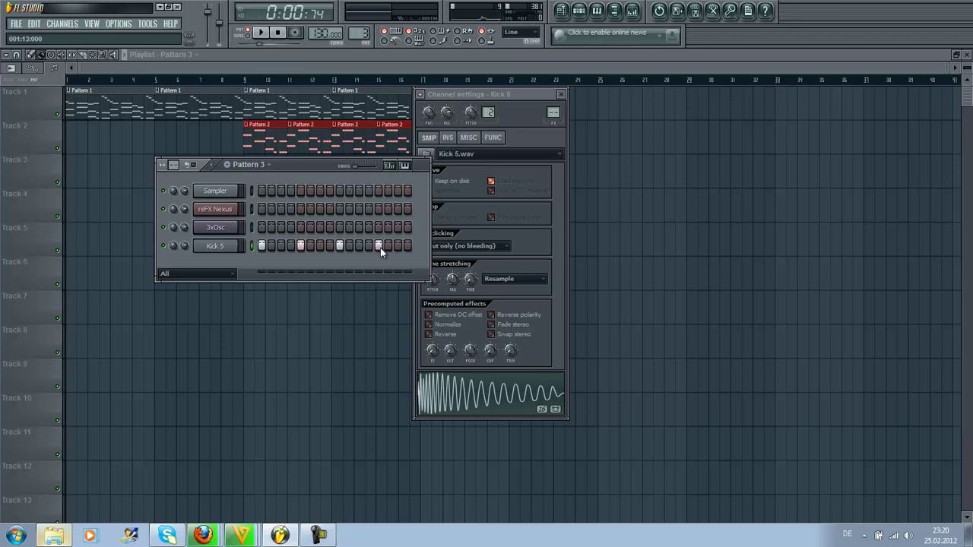
left_click(260, 34)
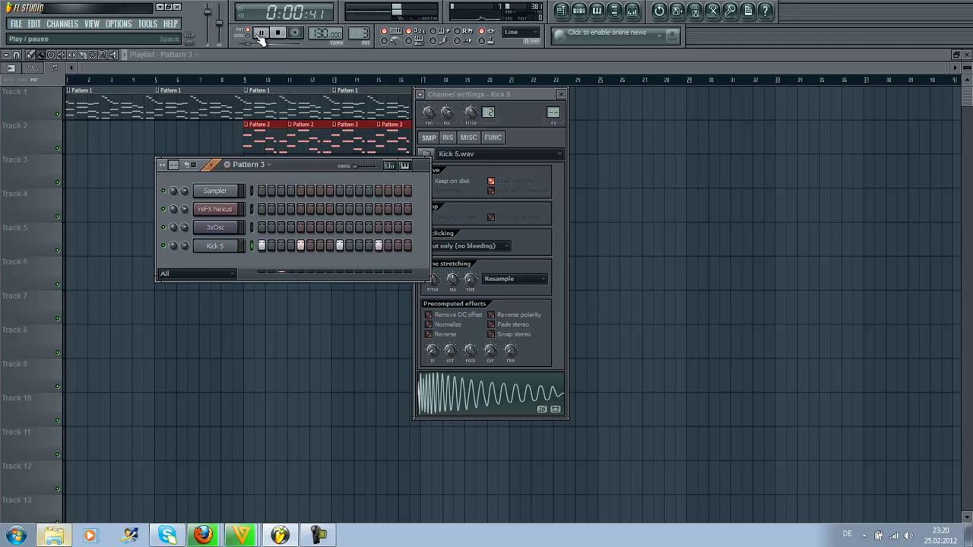
Assign Kick 5 to a free mixer track and add Soundgoodizer, mode A, in its first effect slot.
left_click(421, 94)
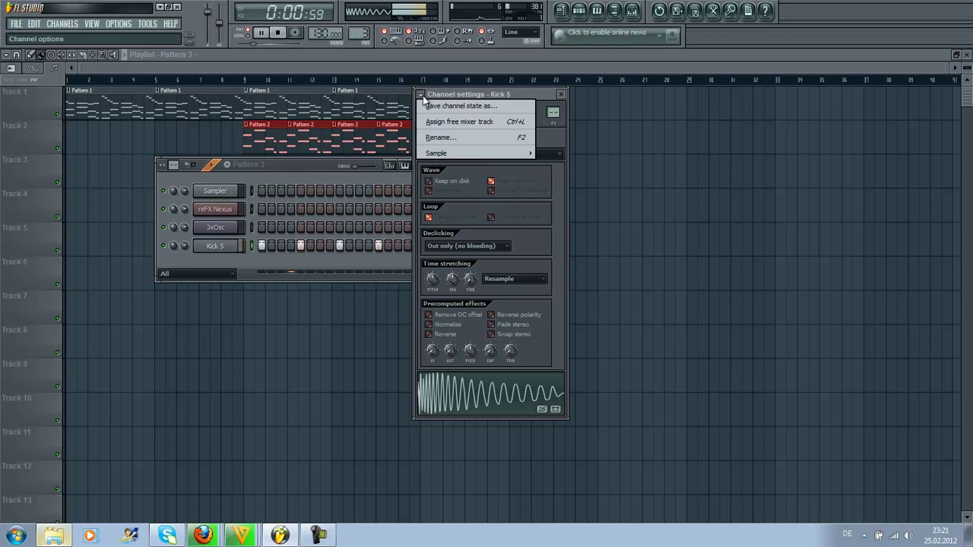
left_click(441, 129)
left_click(260, 34)
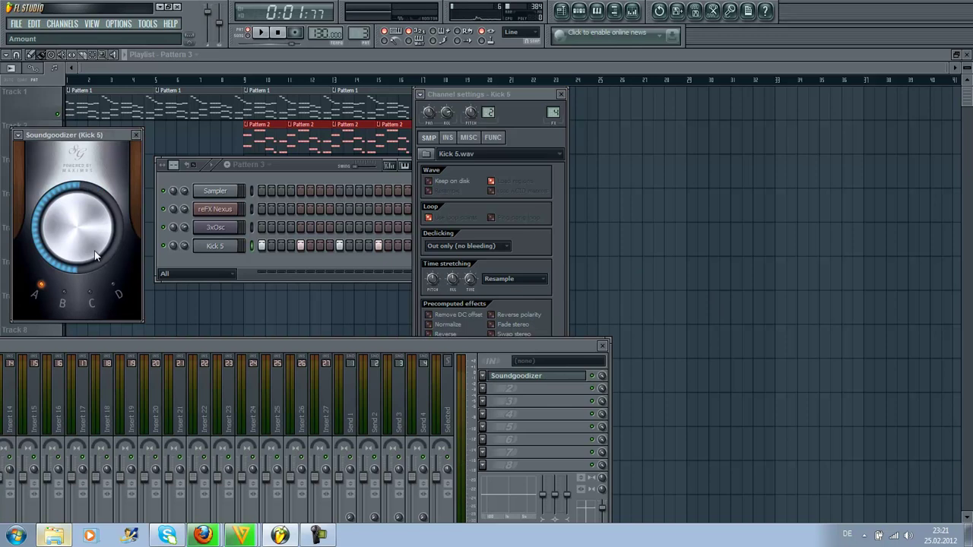
left_click(260, 33)
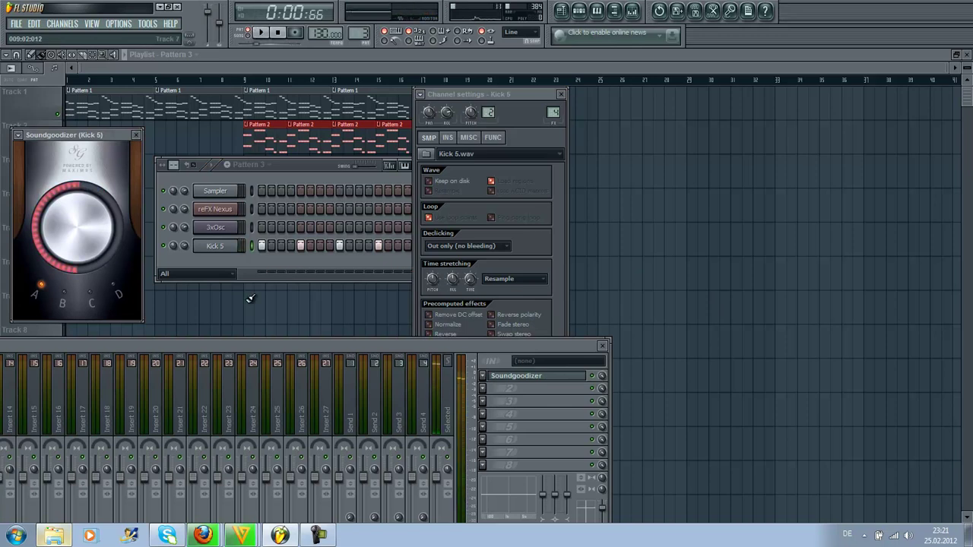
Paint Pattern 3 clips along playlist Track 3 from bar 1 up to bar 21 and play the song.
key("F12")
left_click_drag(75, 174, 502, 171)
left_click(249, 35)
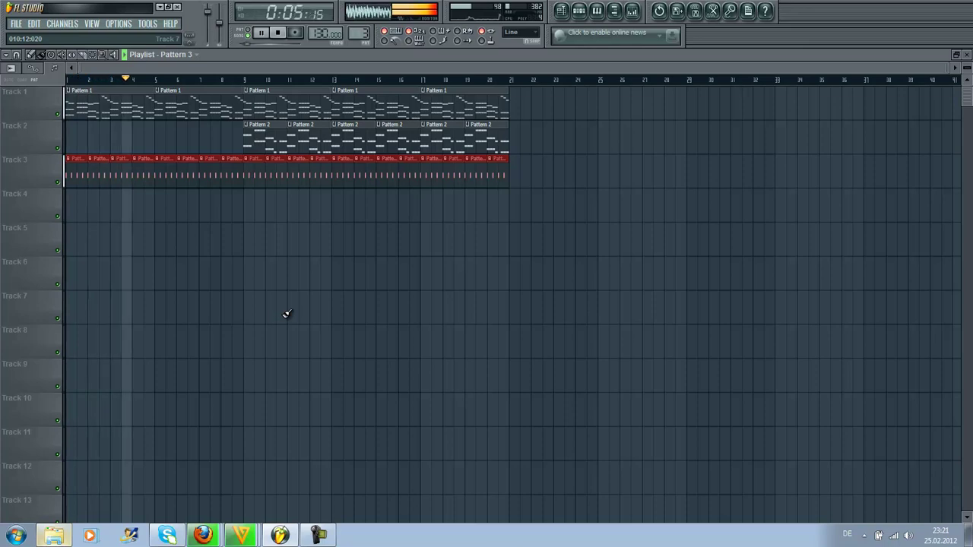
Open the reFX Nexus plugin and switch off the delay and reverb of its PN Ibiza preset.
left_click(576, 15)
double_click(163, 117)
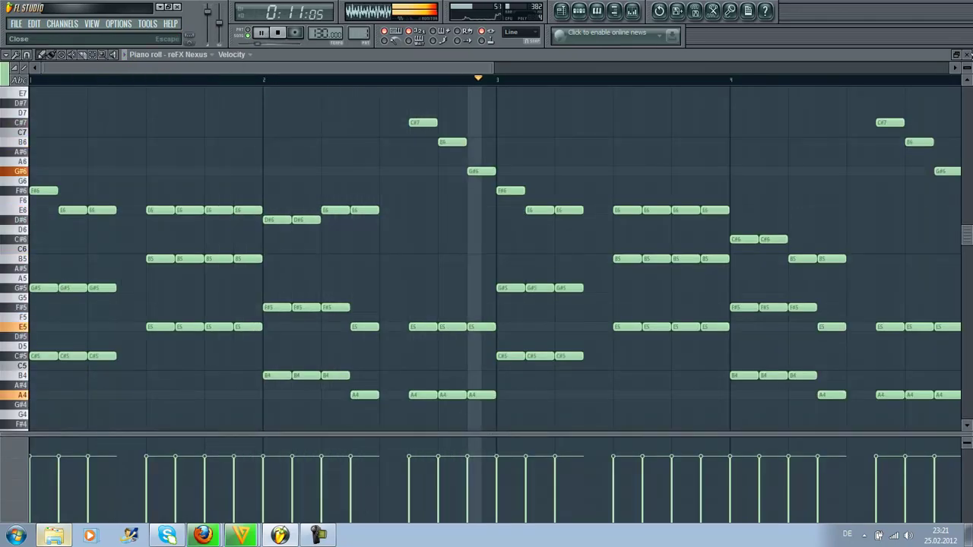
left_click(967, 55)
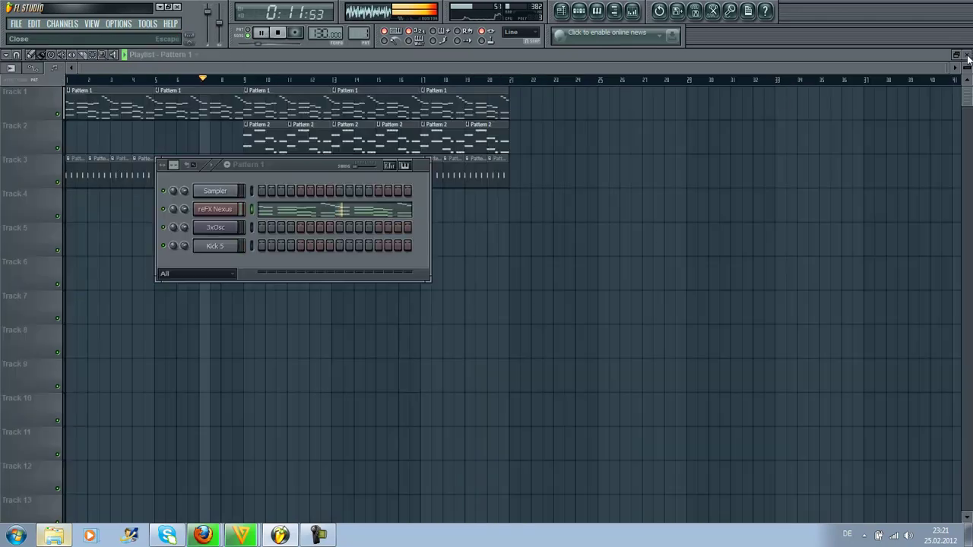
left_click(216, 209)
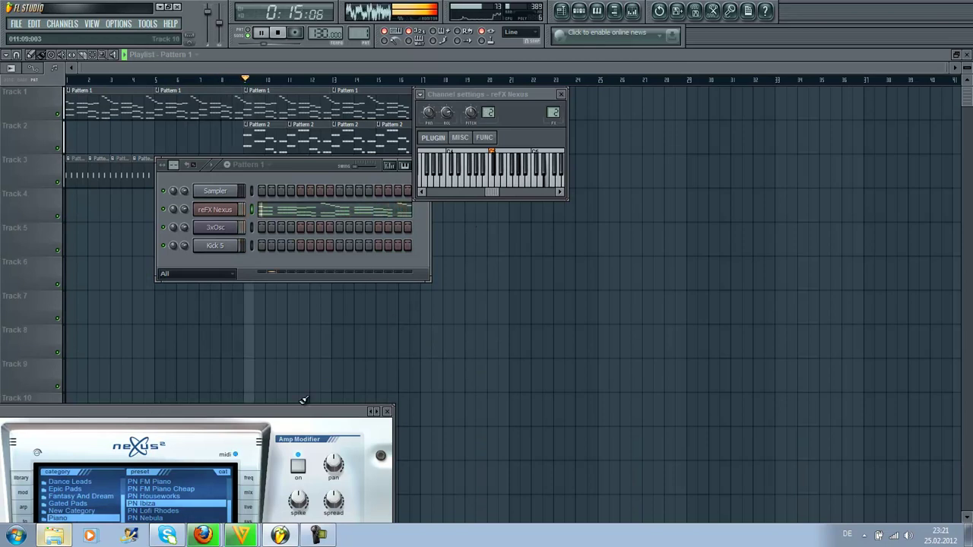
left_click_drag(287, 416, 682, 183)
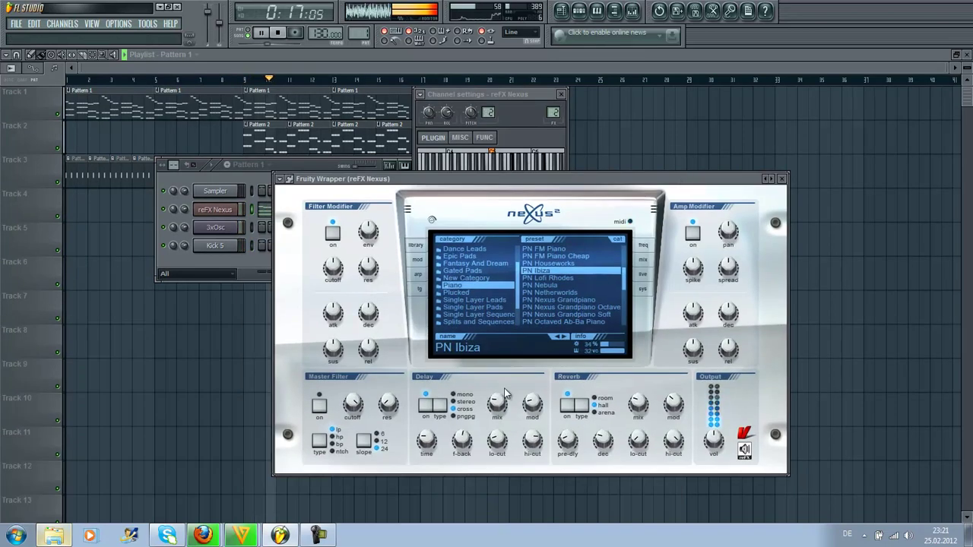
left_click(425, 405)
left_click(566, 405)
left_click(806, 358)
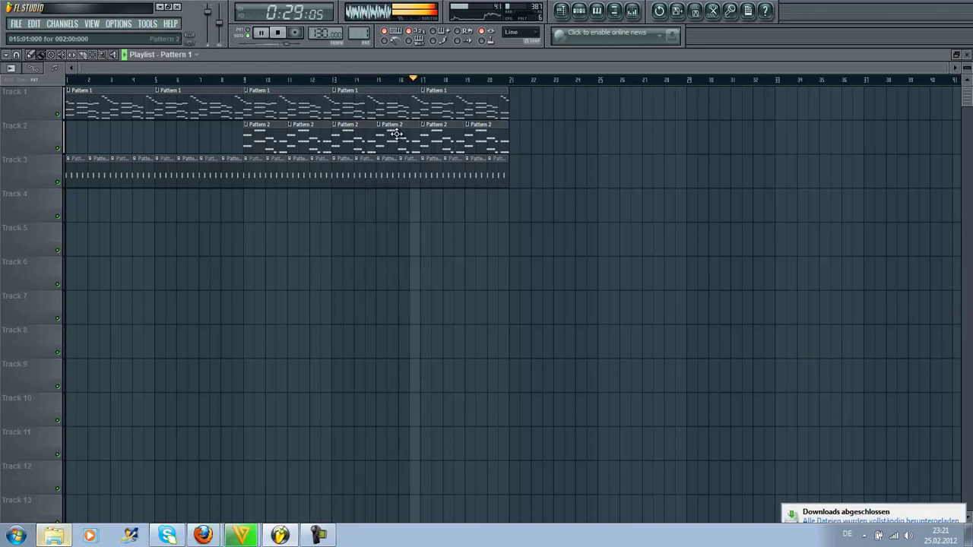
Stop the song, open Pattern 1's Nexus piano roll from its first bar and play the pattern on its own.
left_click(263, 33)
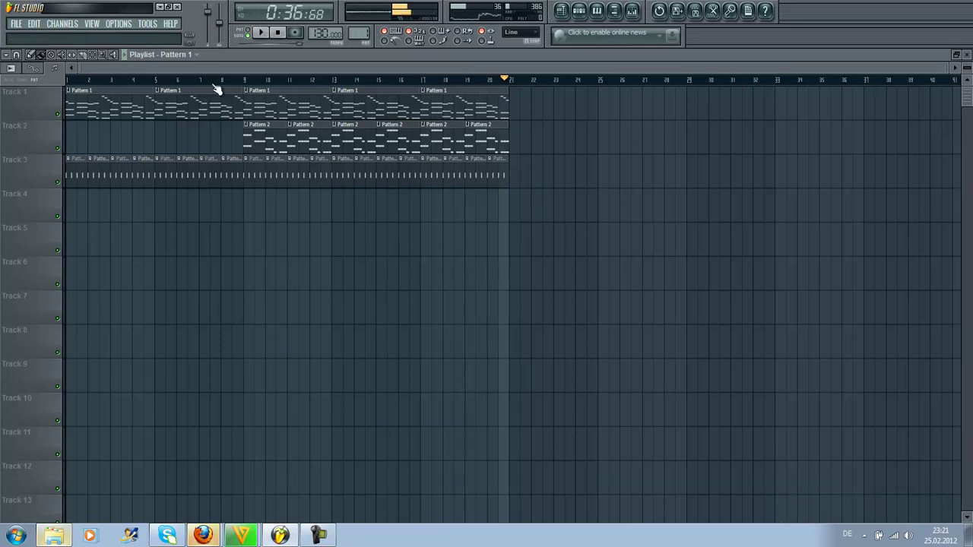
double_click(195, 91)
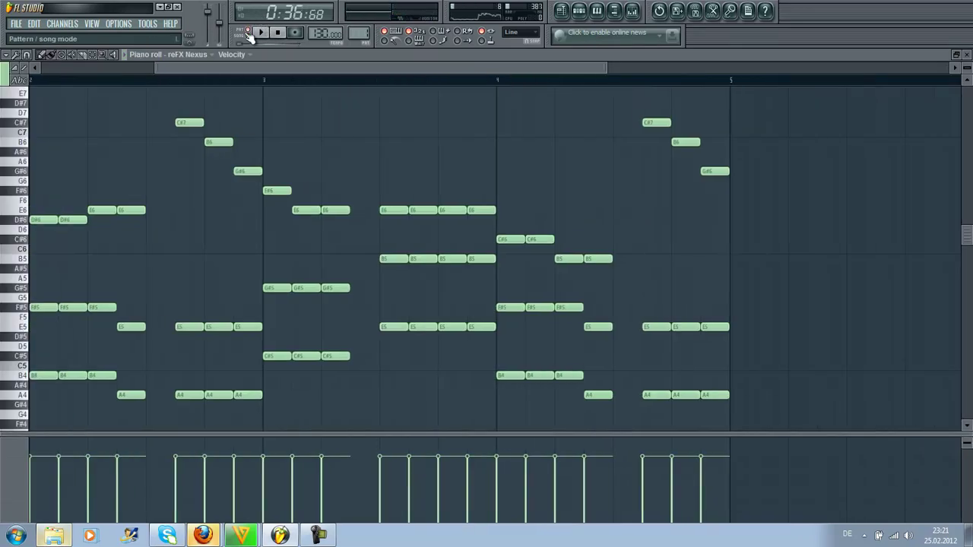
left_click_drag(155, 67, 38, 66)
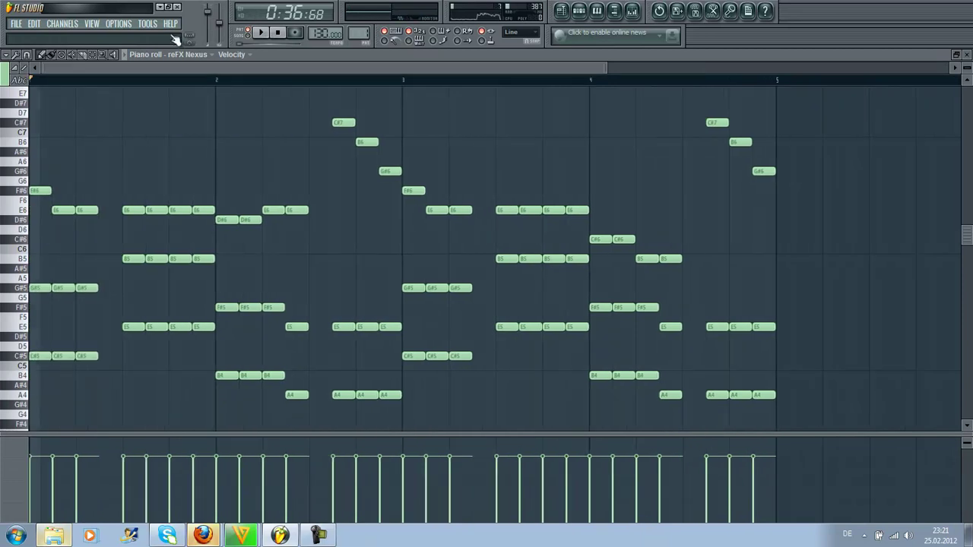
left_click(262, 34)
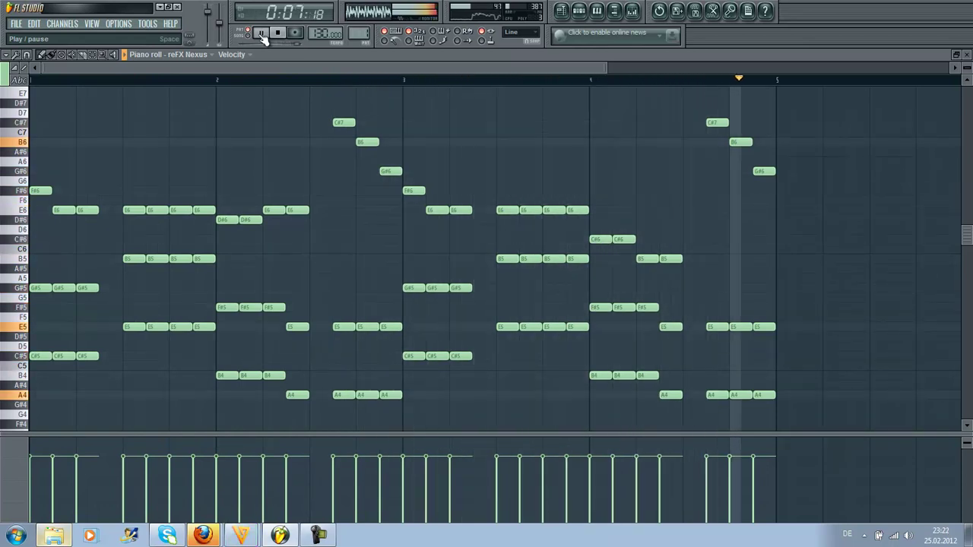
left_click(261, 34)
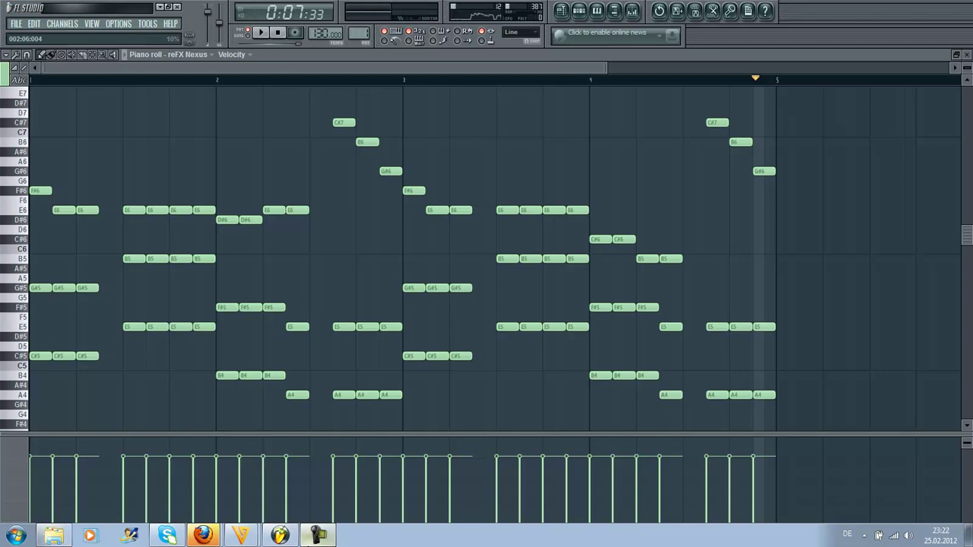